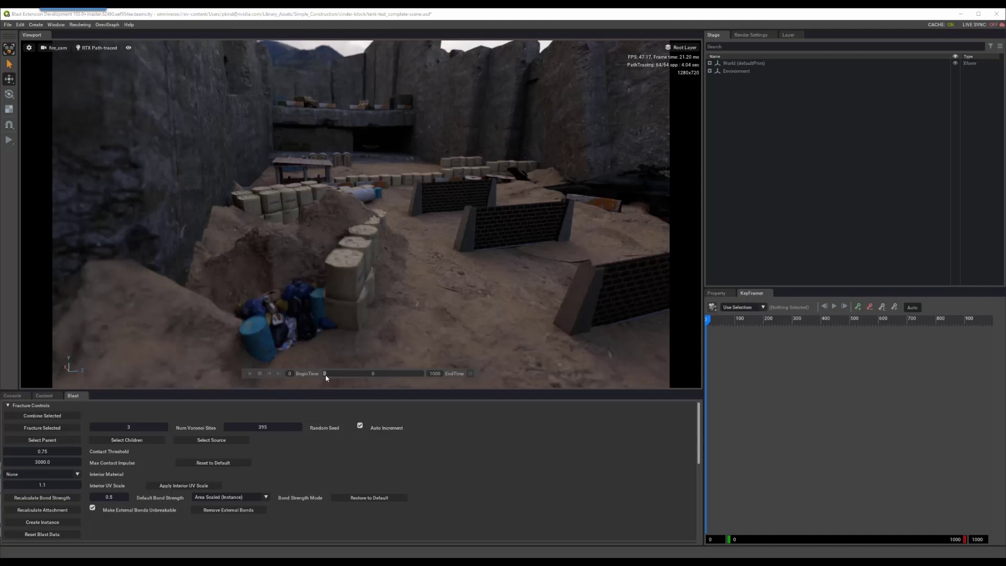
Step: Preview the fire_cam blast animation by playing, pausing, then replaying the timeline
click(325, 374)
key(space)
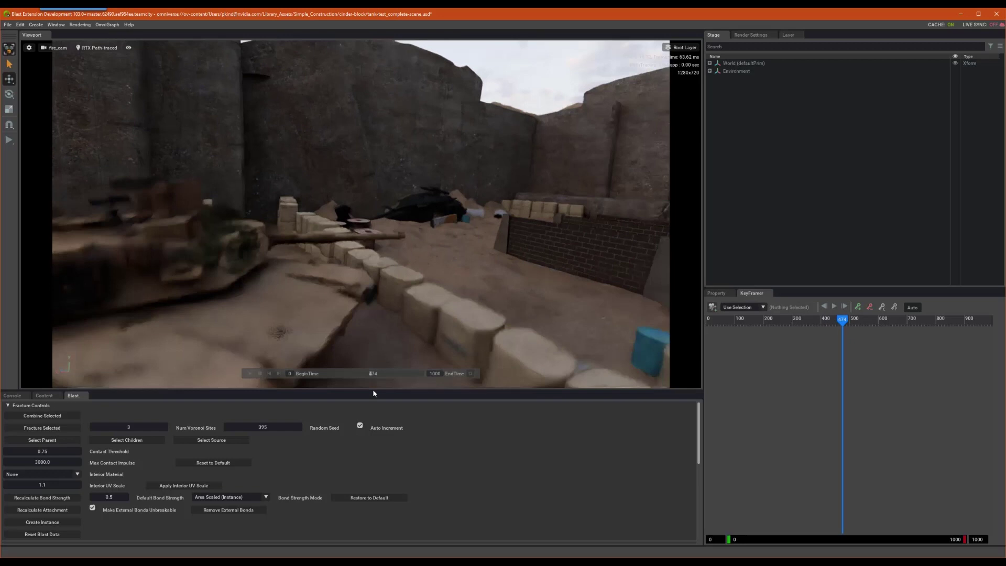
key(space)
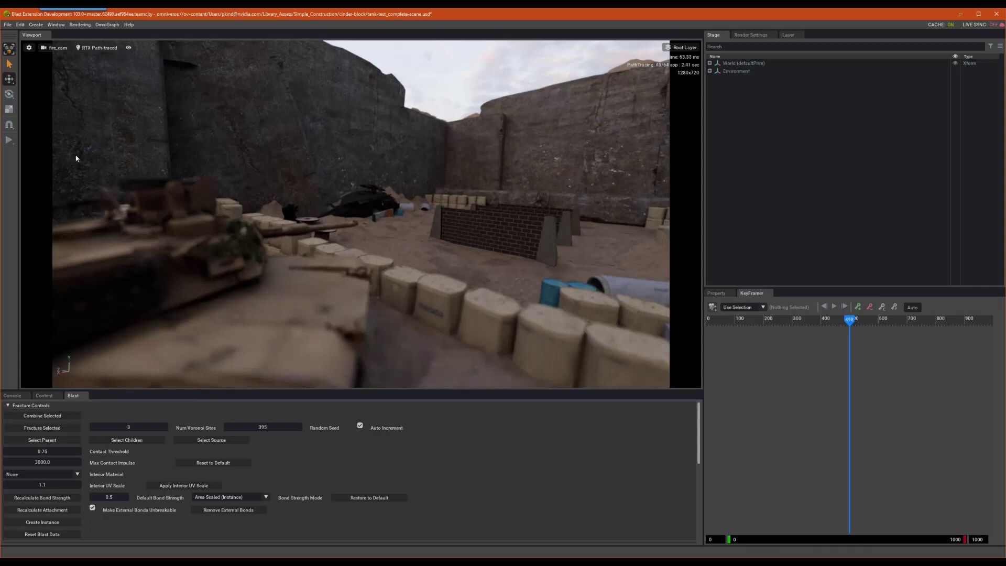
click(8, 141)
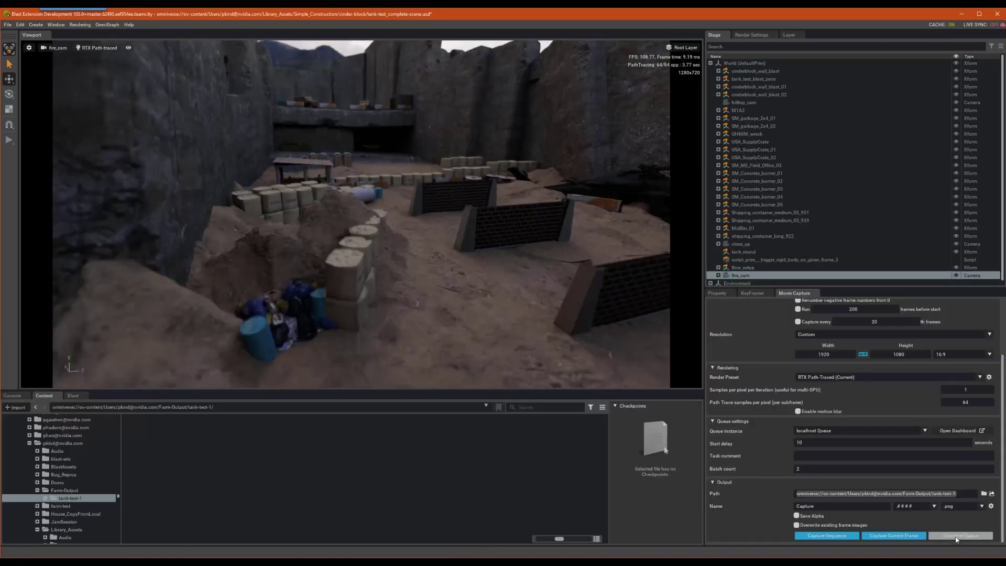
Step: Submit the Movie Capture job to the Omniverse Queue and confirm both submission prompts
click(956, 536)
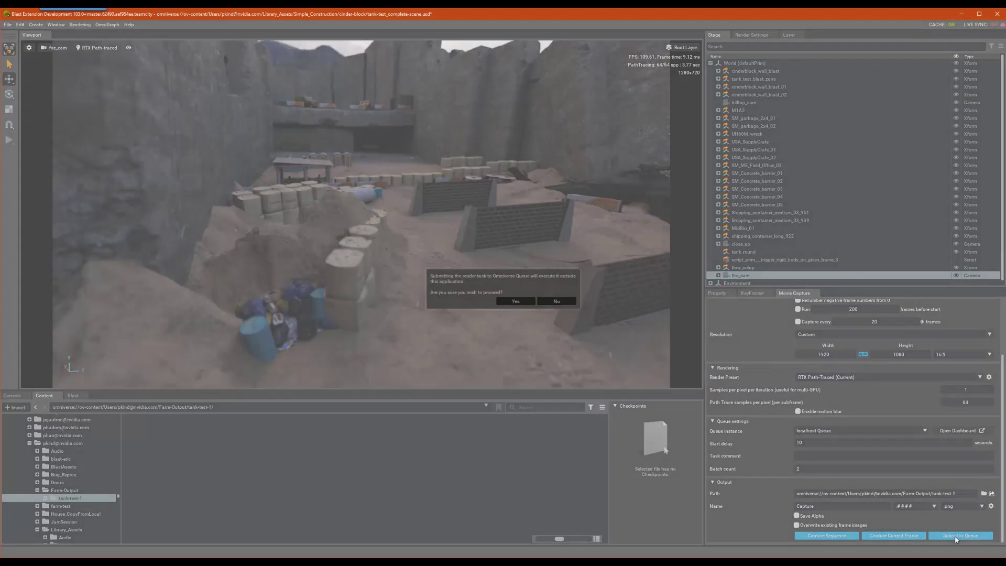
click(516, 300)
click(288, 551)
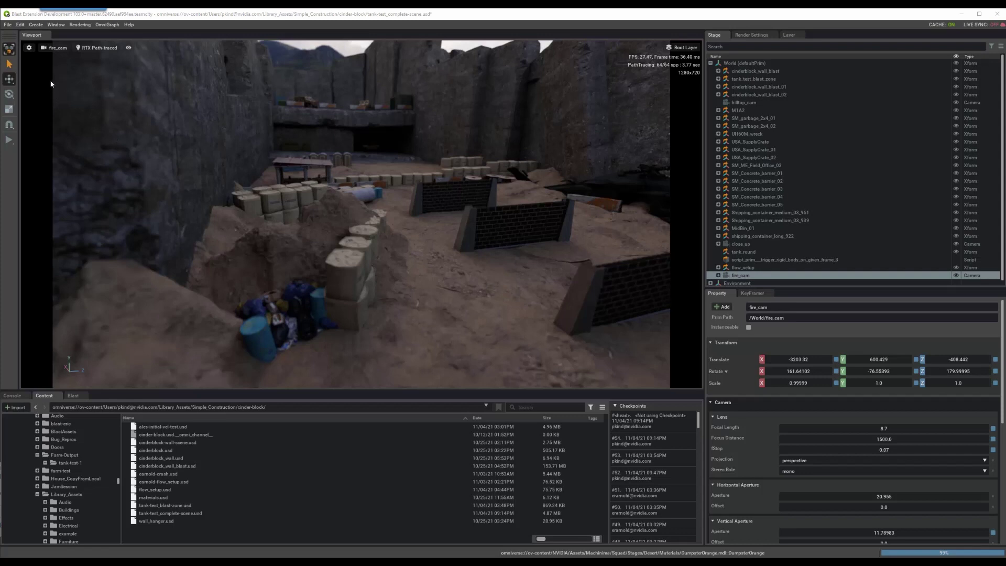
Step: Open the Extensions manager, filter by 'movie', and view the Movie Capture extension's details
click(55, 25)
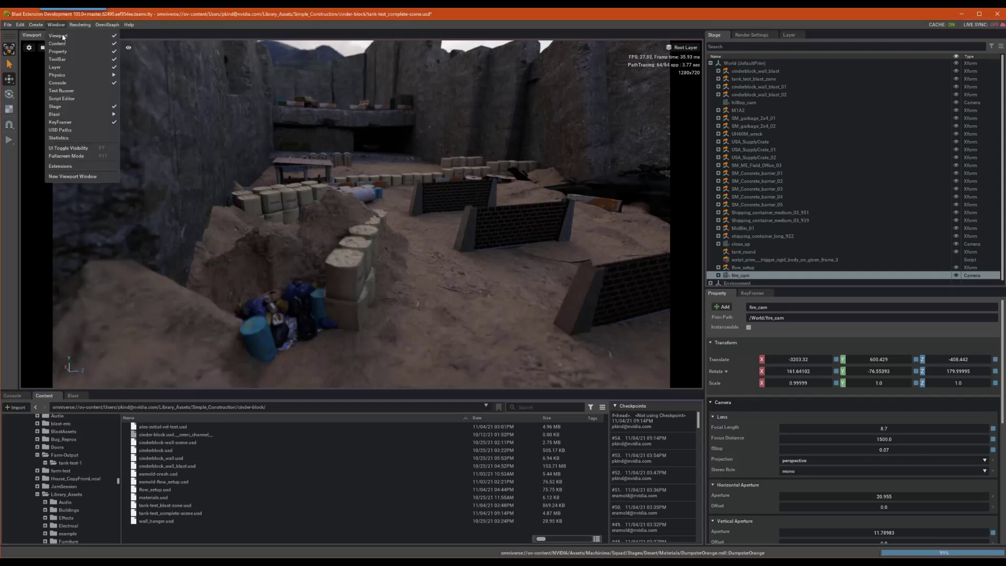
click(61, 167)
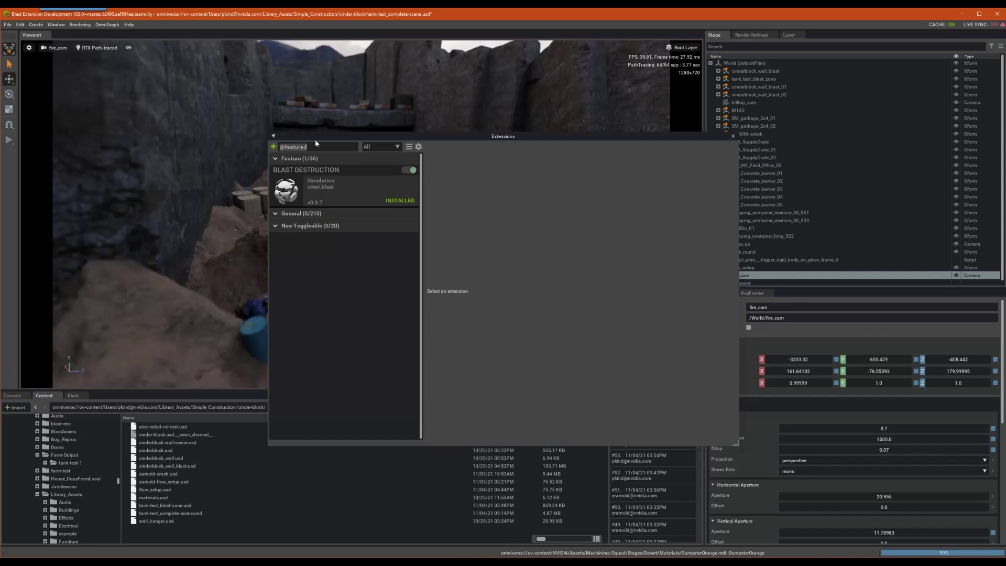
text(movie)
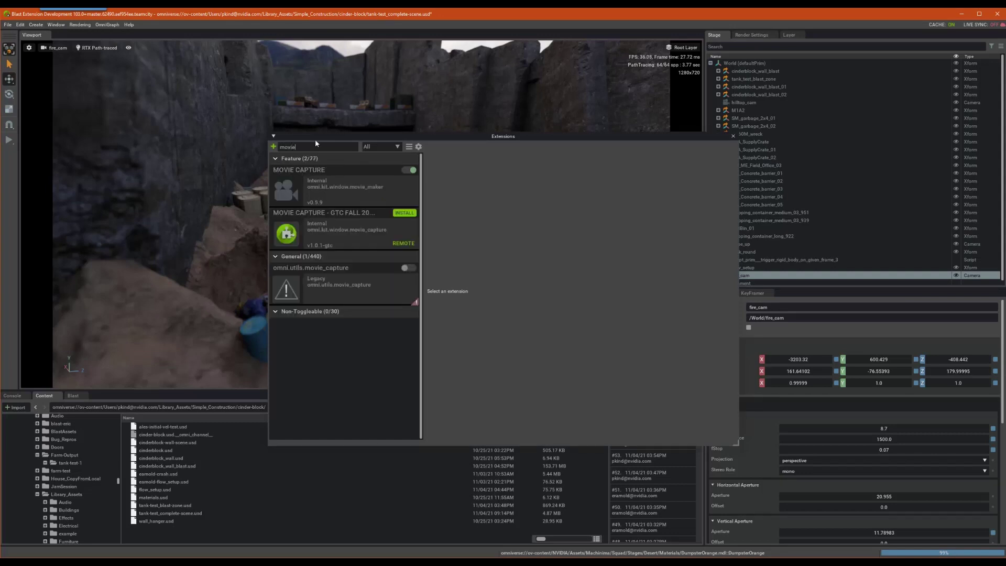
click(310, 192)
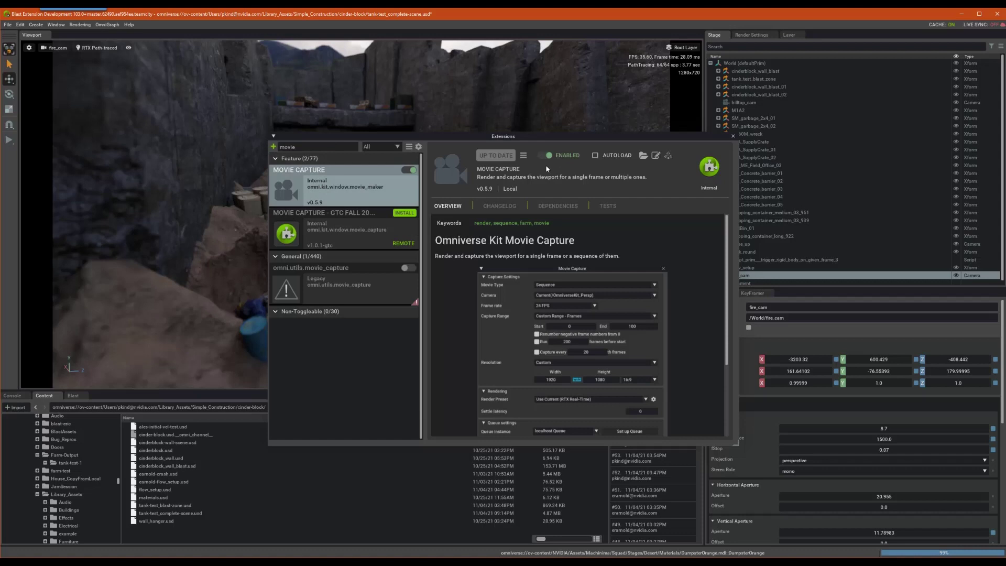
Step: Close Extensions, play the fire_cam animation through, then stop it back at frame 0
click(733, 137)
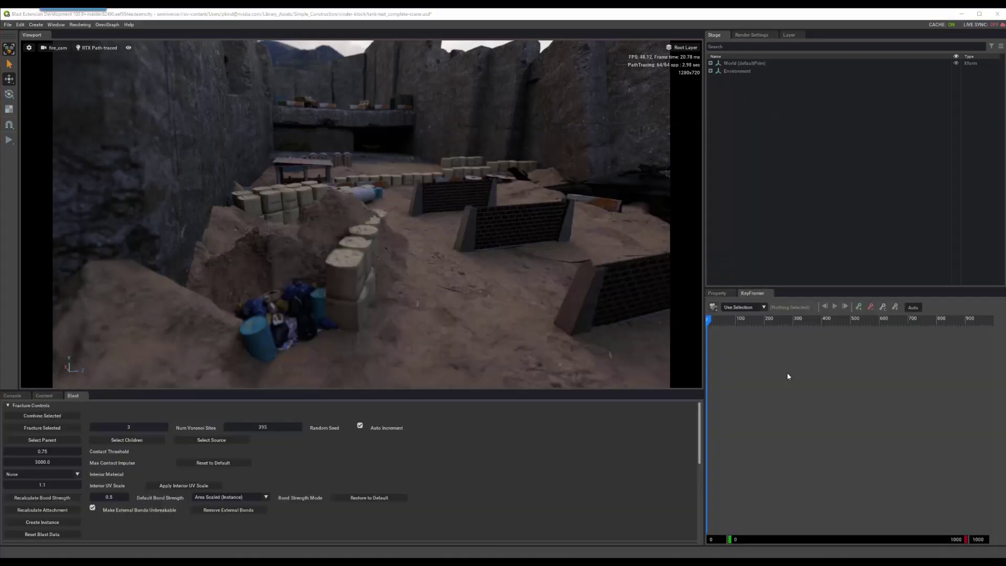
click(7, 140)
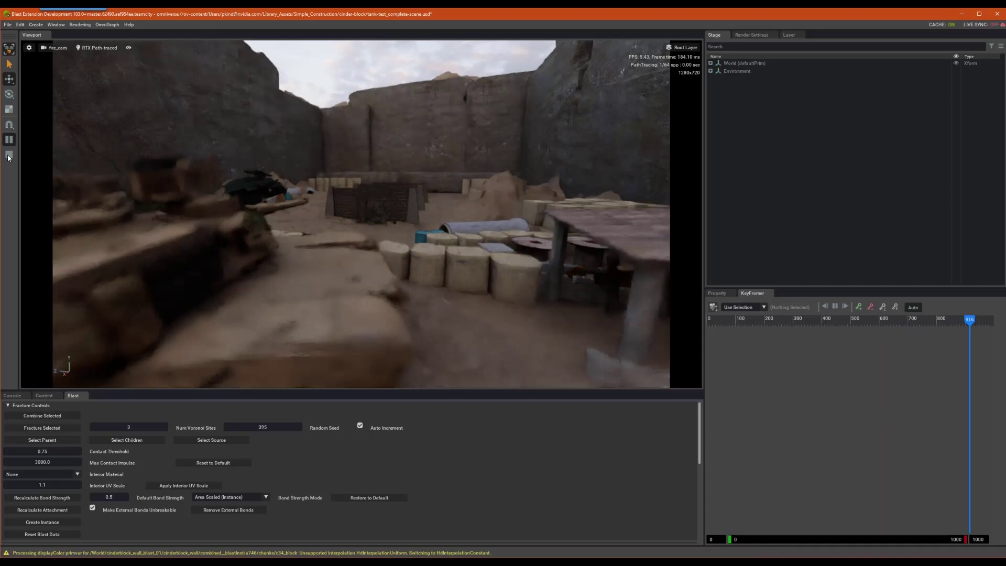
click(9, 159)
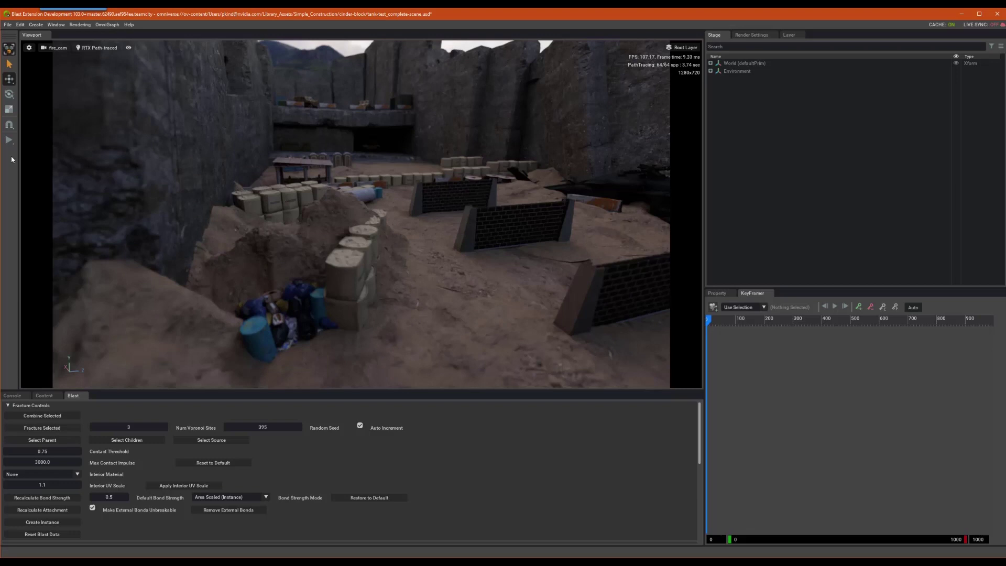
Step: Open Rendering > Movie Capture, dock it beside KeyFramer, and scroll down to Output
click(80, 24)
click(80, 32)
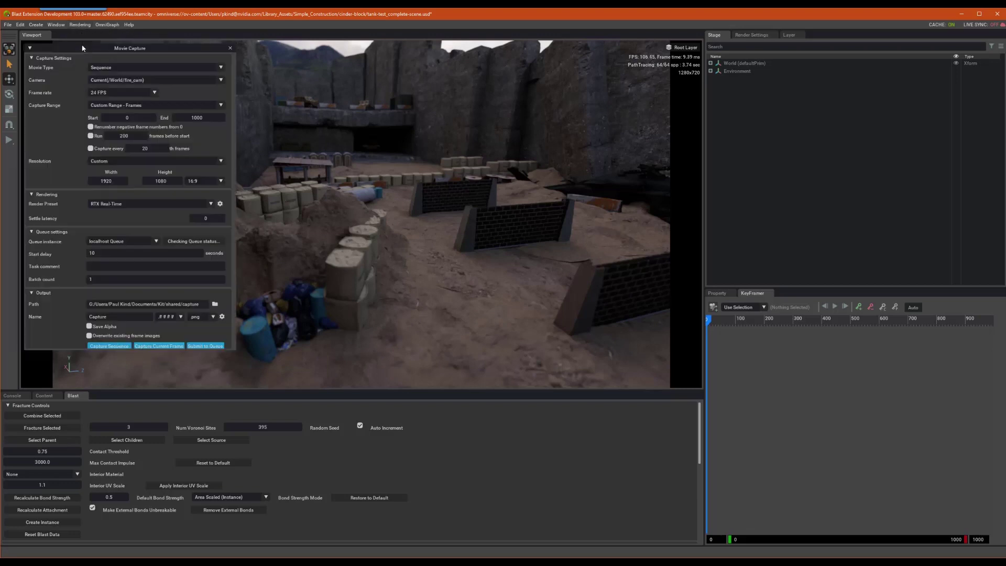
drag(80, 44, 807, 302)
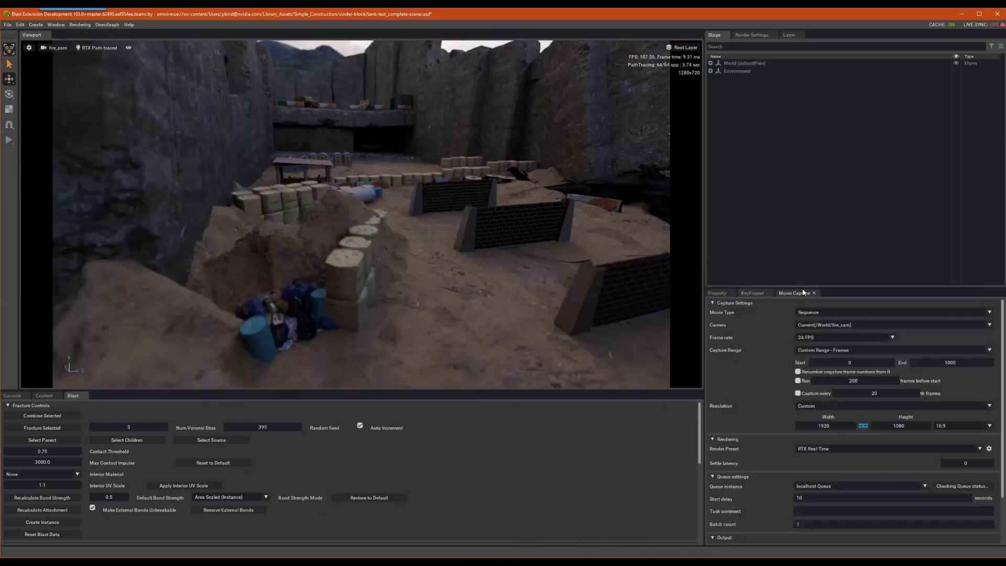
scroll(750, 362, down, 2)
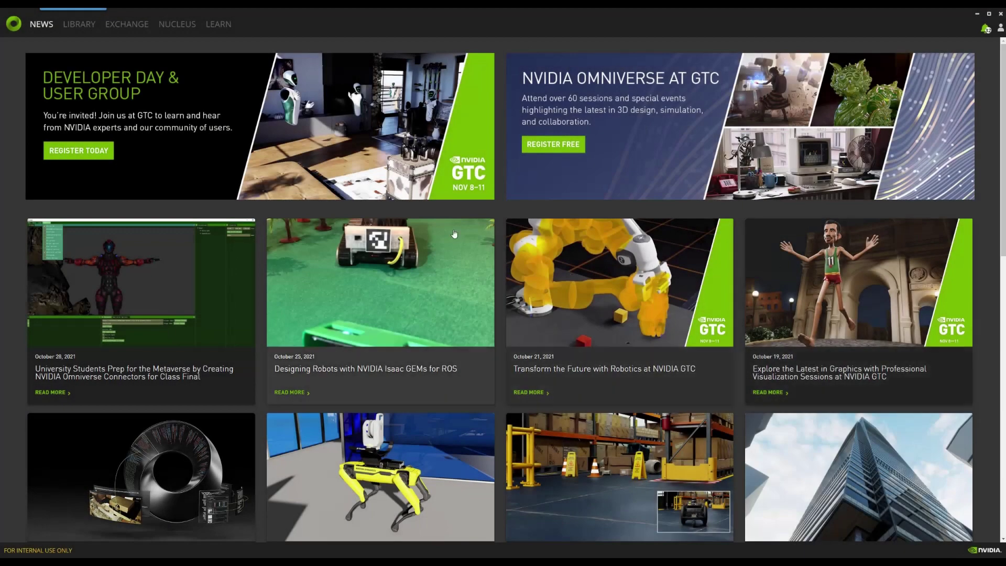
Step: Search Exchange for 'farm' and start installing Omniverse Farm Queue 102.1.0-rc.1
click(115, 31)
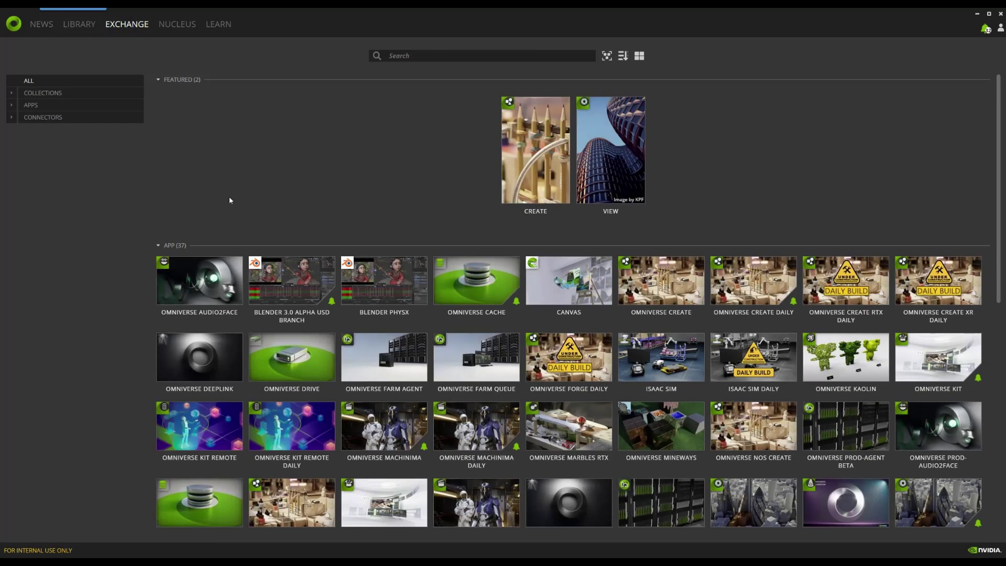
click(430, 59)
text(farm)
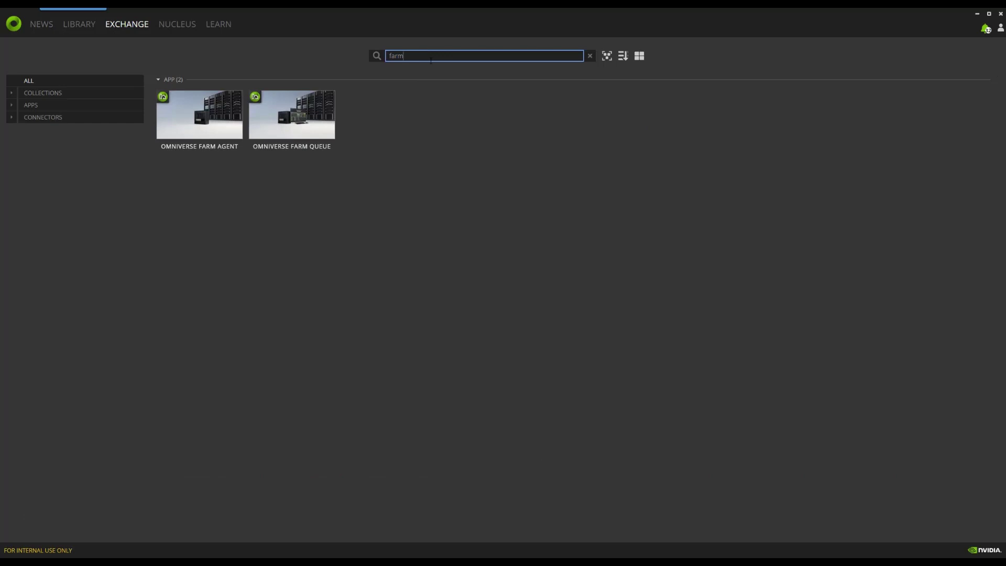
click(273, 127)
click(781, 87)
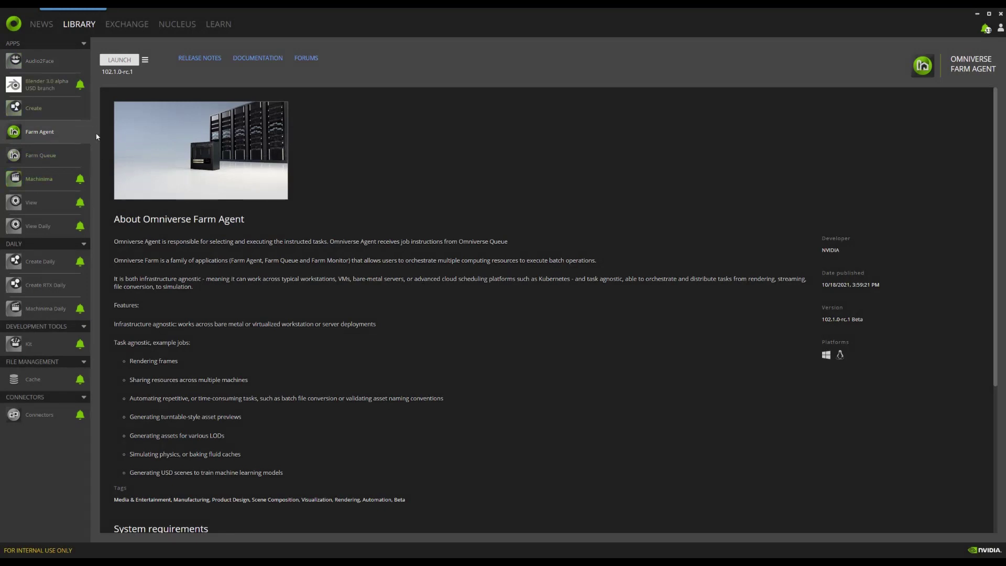
Step: Launch Farm Queue from the Library and move its Queue window to the centre
click(52, 157)
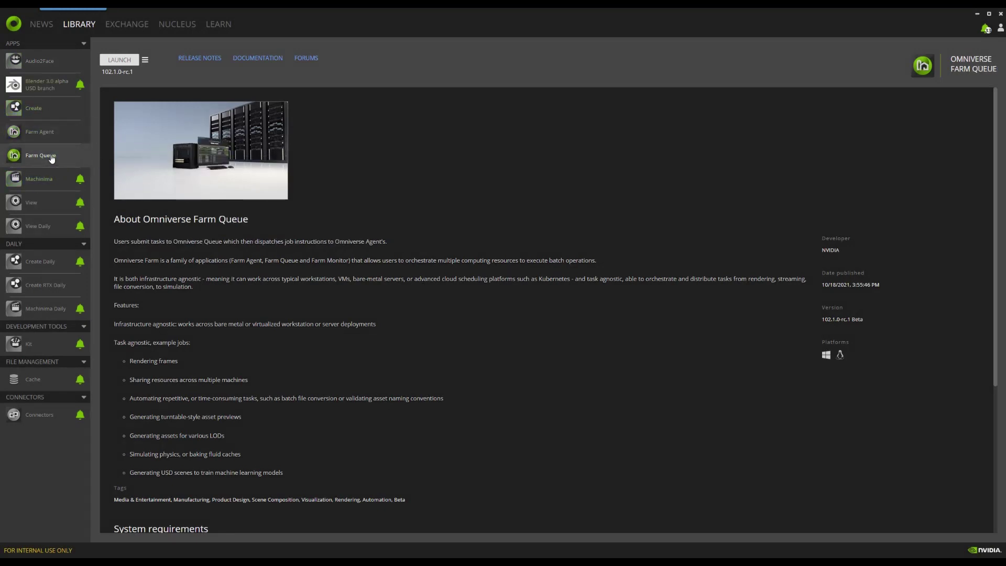
click(120, 61)
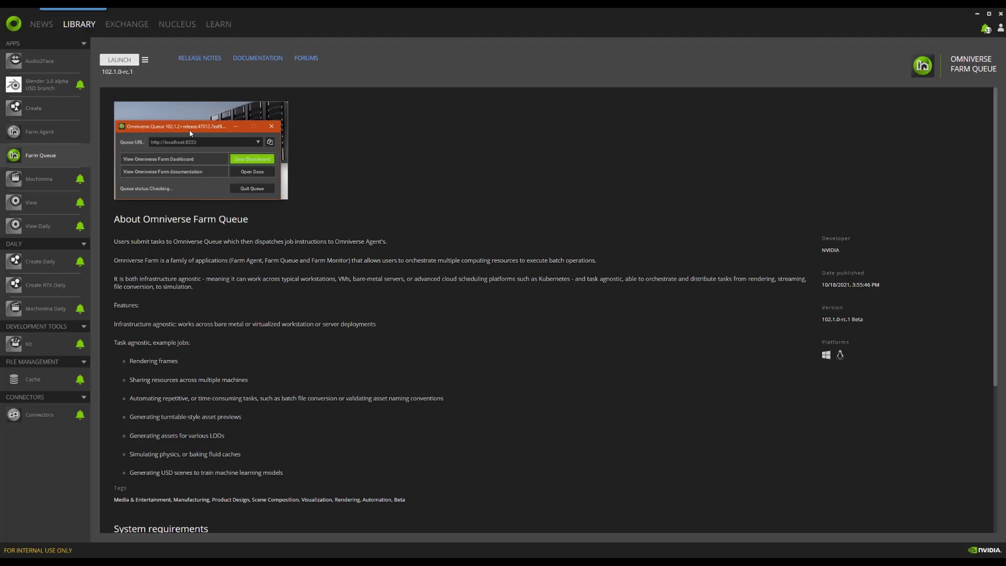
drag(185, 132, 551, 135)
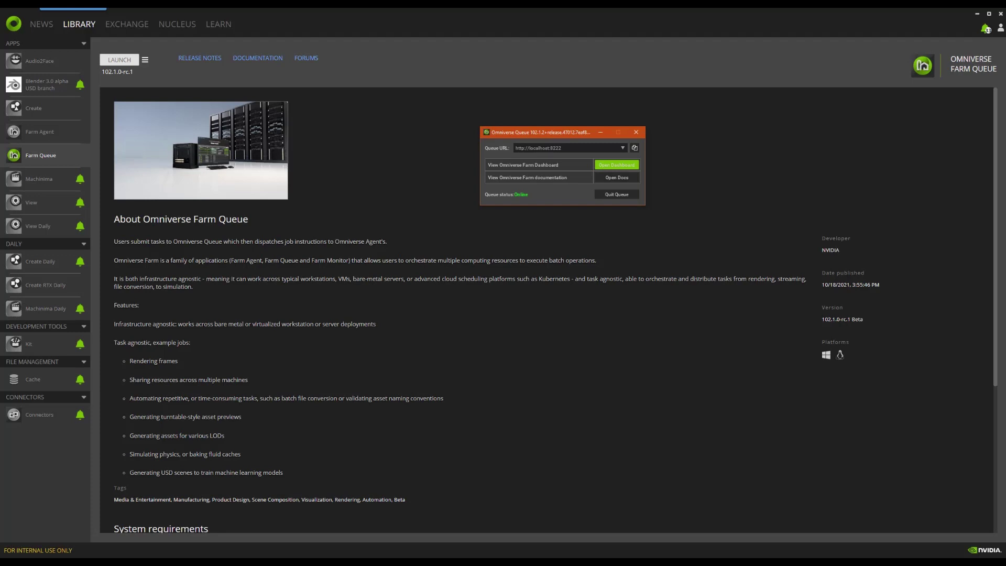
click(843, 258)
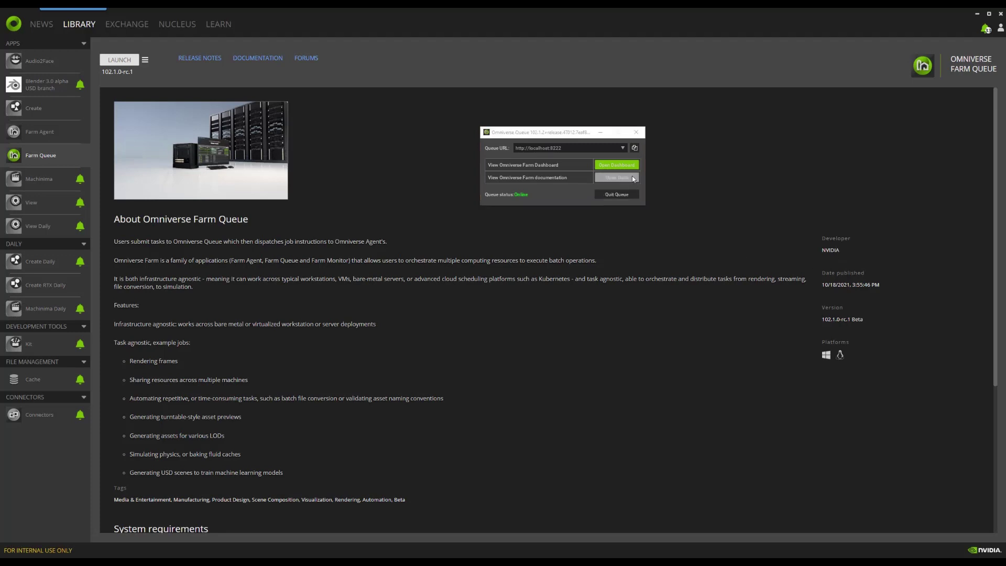
click(587, 147)
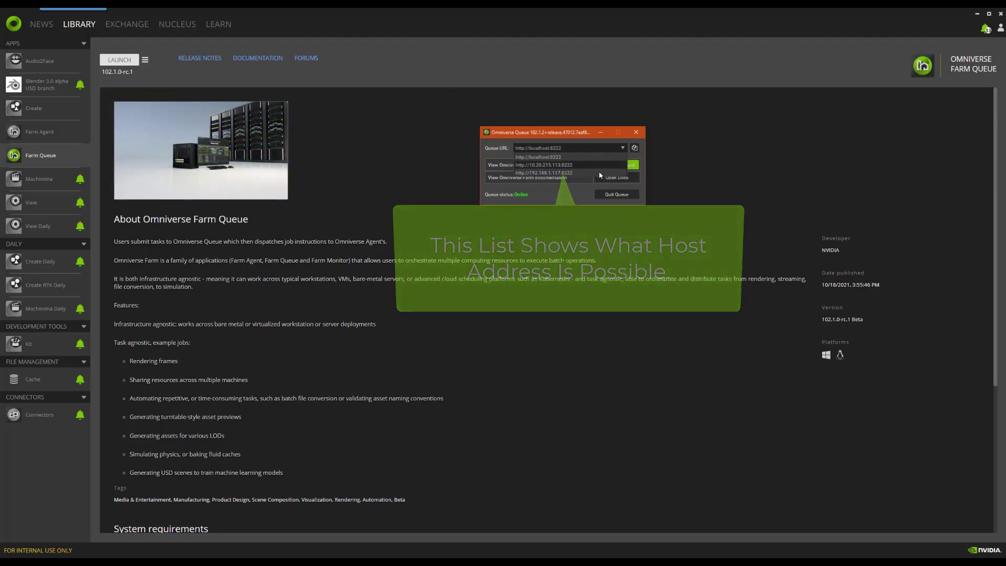
click(566, 173)
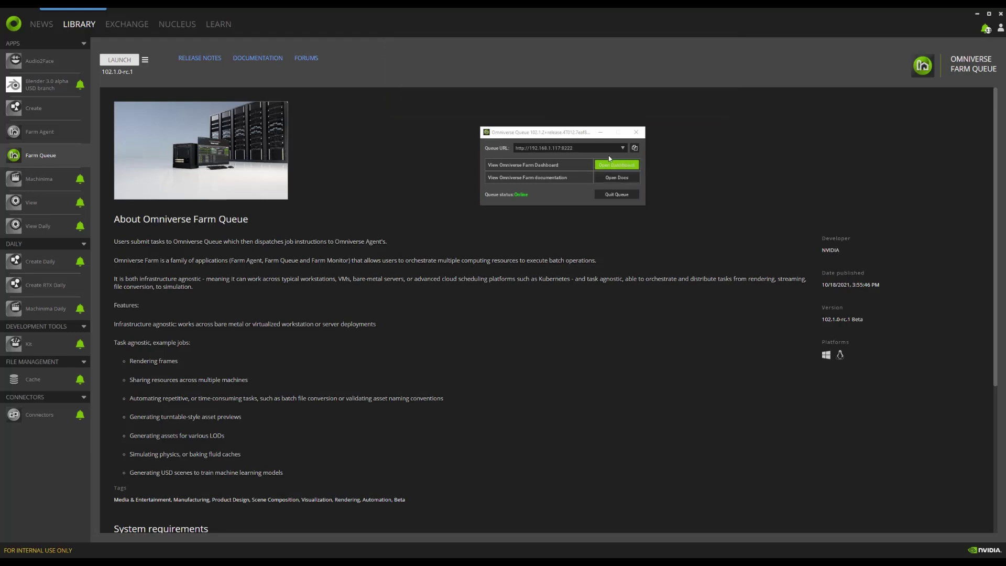
click(622, 165)
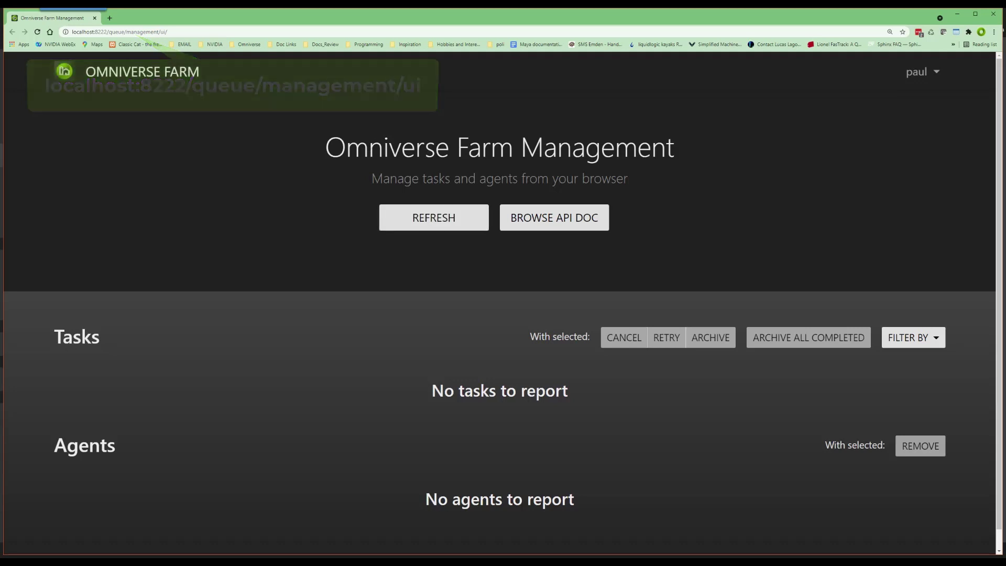
Step: Replace localhost with 192.168.1.117 in the dashboard address and reload it
click(89, 31)
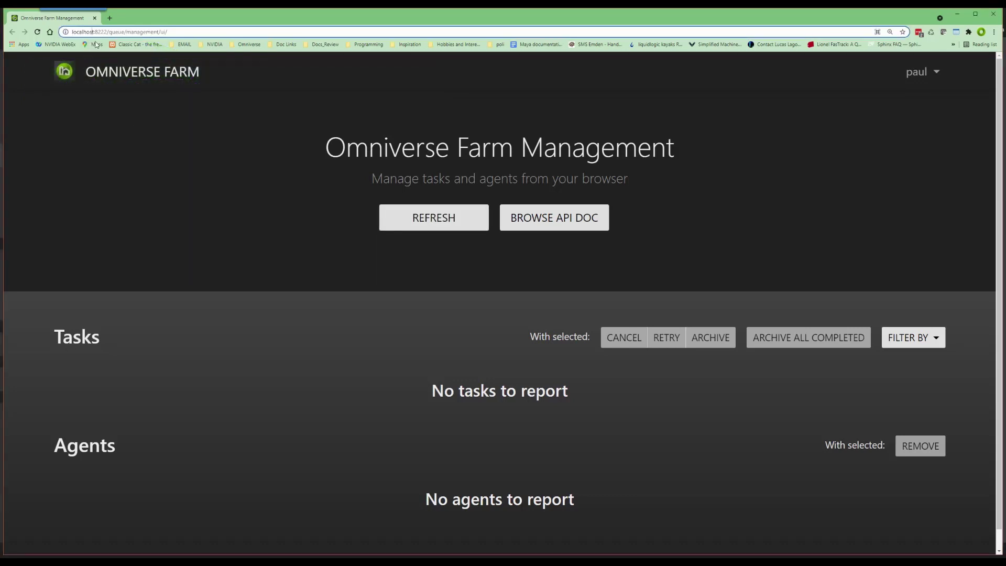
drag(93, 32, 71, 32)
text(192.1)
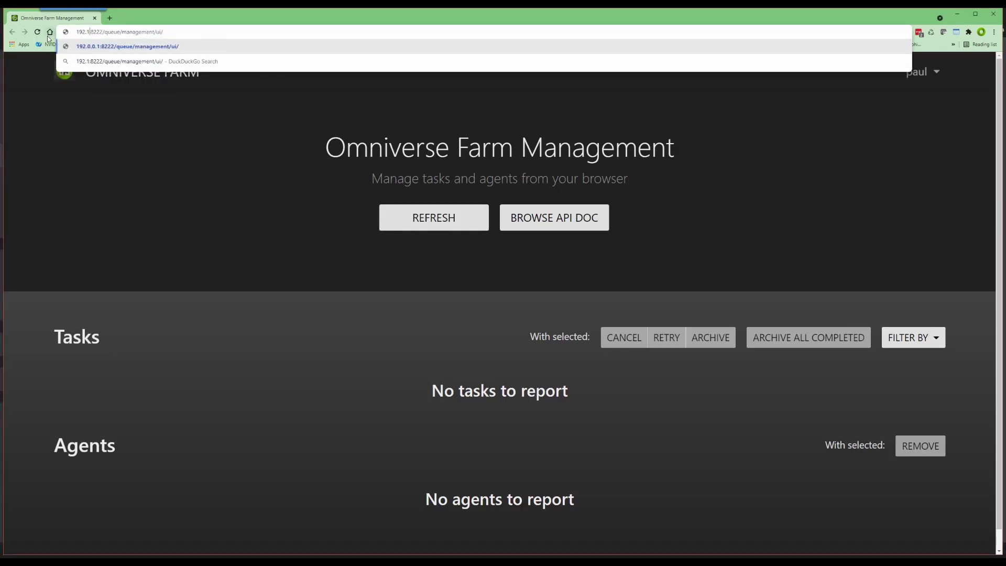
text(68.1.11)
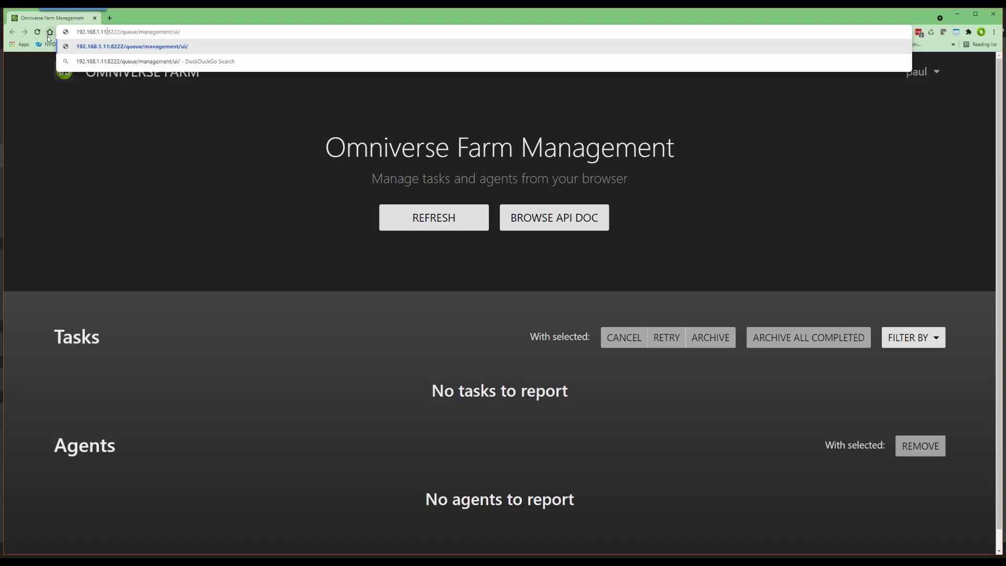
text(7)
key(Return)
Step: Sign in with the username and check the still-empty task and agent lists
click(383, 380)
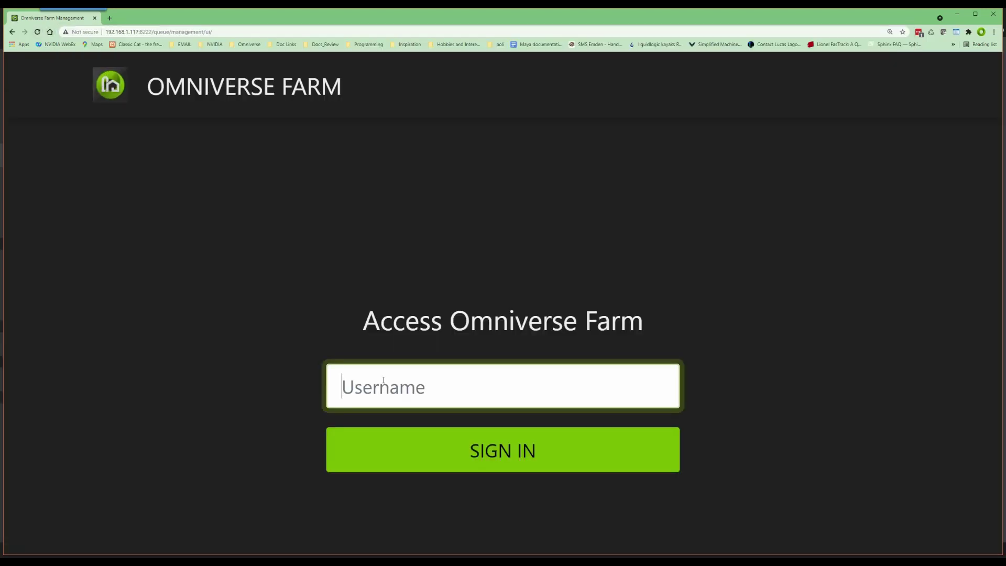
text(paul)
key(Return)
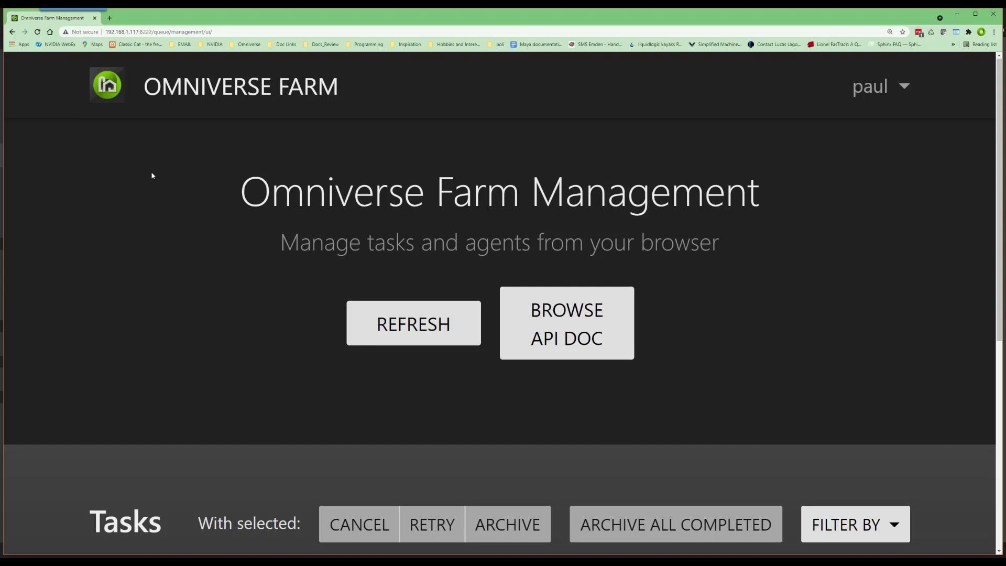
scroll(151, 178, down, 7)
scroll(153, 187, up, 7)
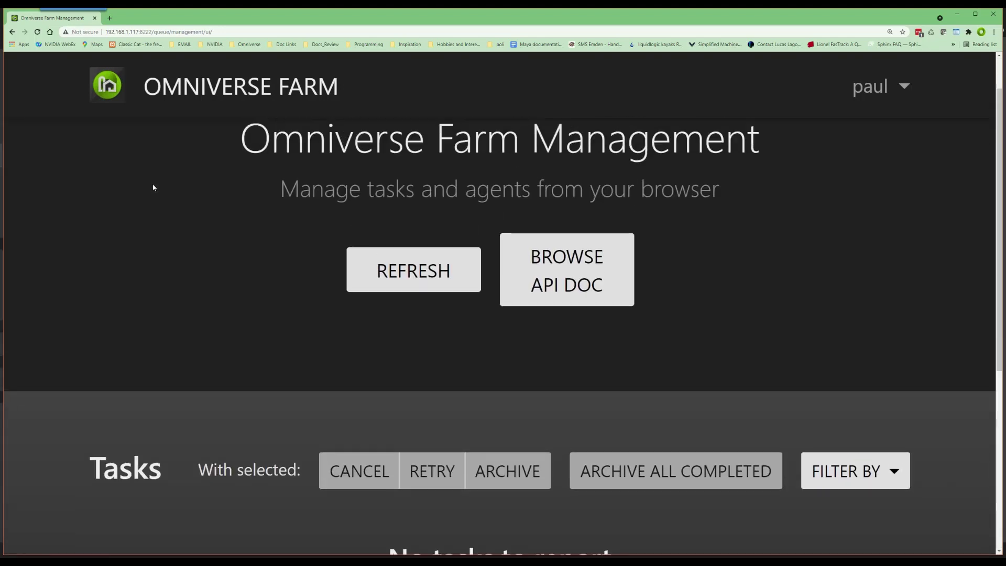
ctrl+scroll(154, 187, down, 3)
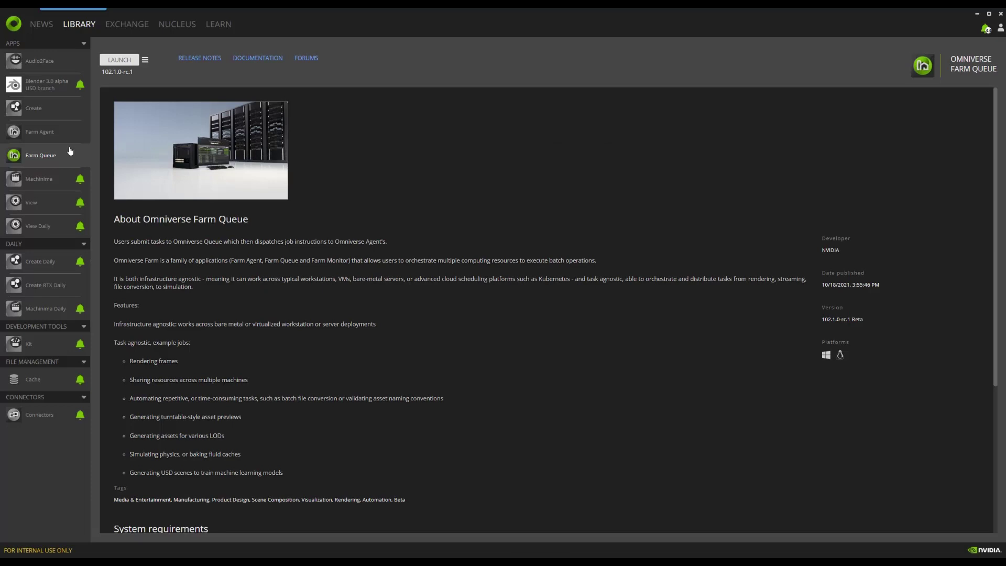
Step: Launch Farm Agent from the Launcher, move its window aside, and connect it to the queue
click(55, 129)
click(113, 60)
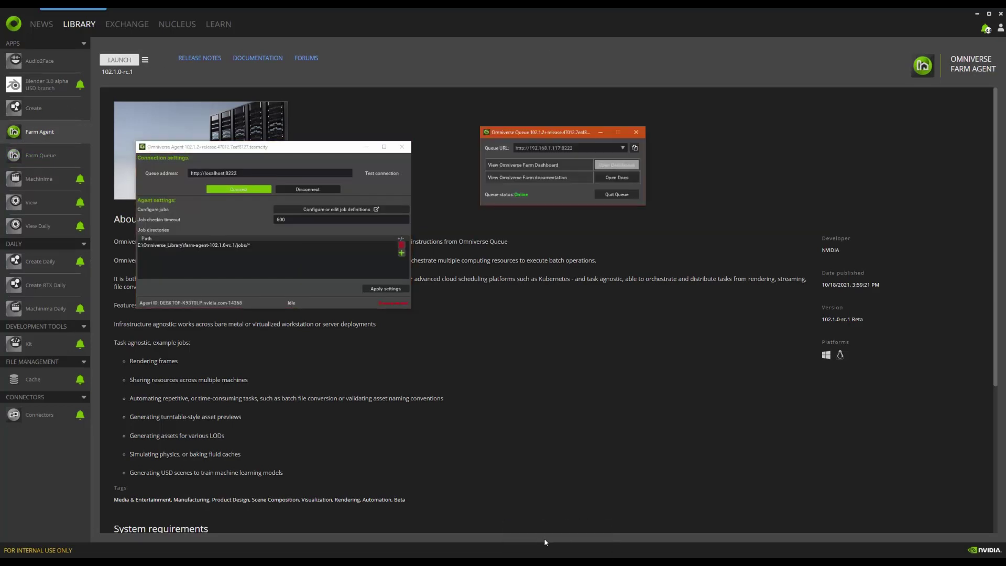
drag(295, 124, 361, 137)
click(653, 323)
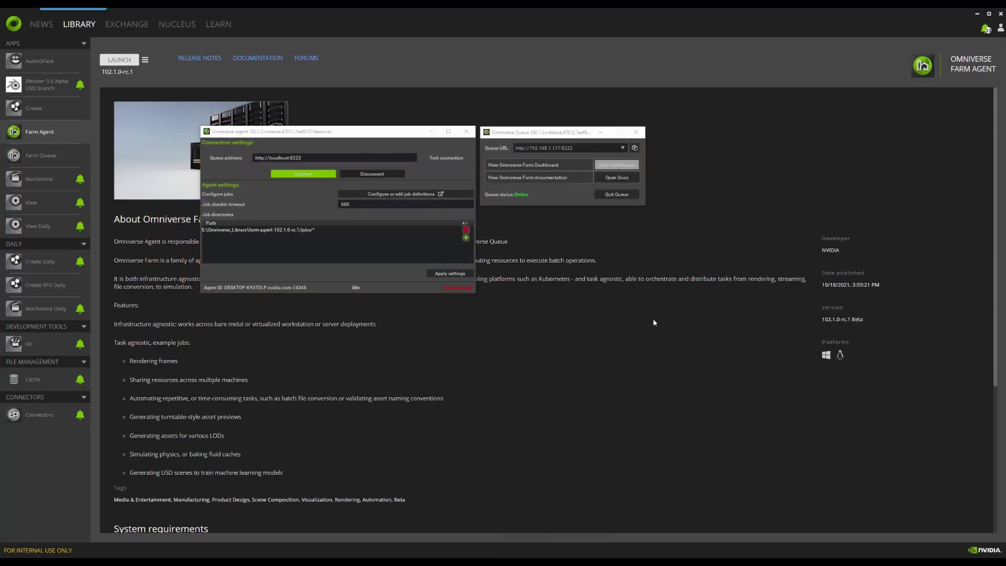
click(303, 174)
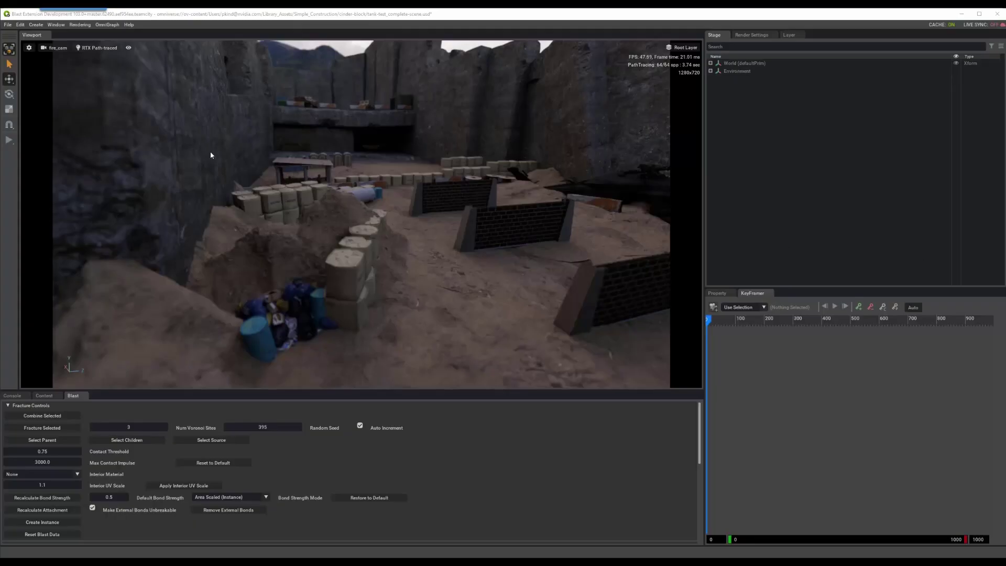
Step: Open Movie Capture and create a new tank-test-2 folder inside Farm-Output on Nucleus
click(80, 24)
click(84, 44)
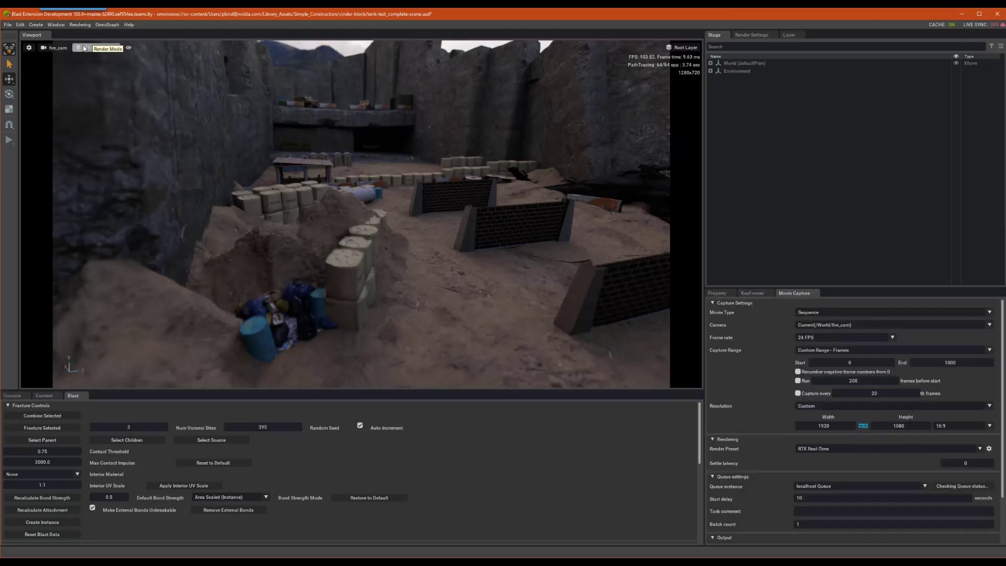
scroll(740, 359, down, 2)
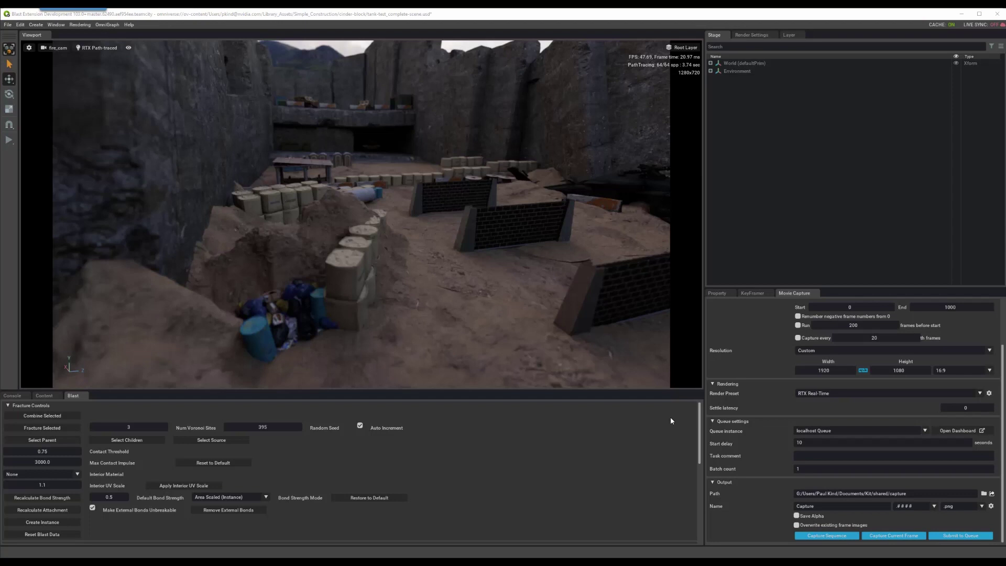
click(44, 395)
click(69, 481)
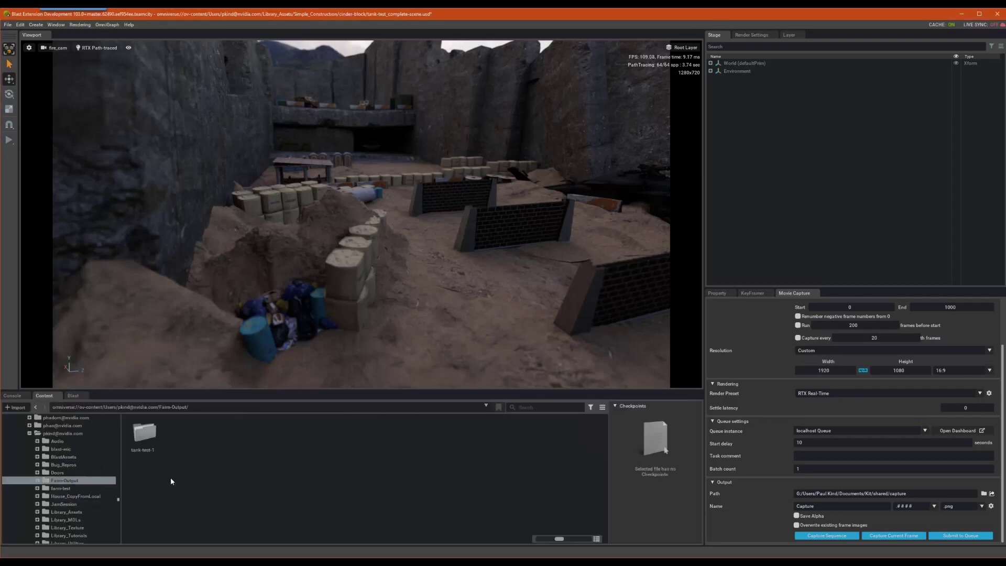
right_click(172, 479)
click(174, 479)
text(tank-test-2)
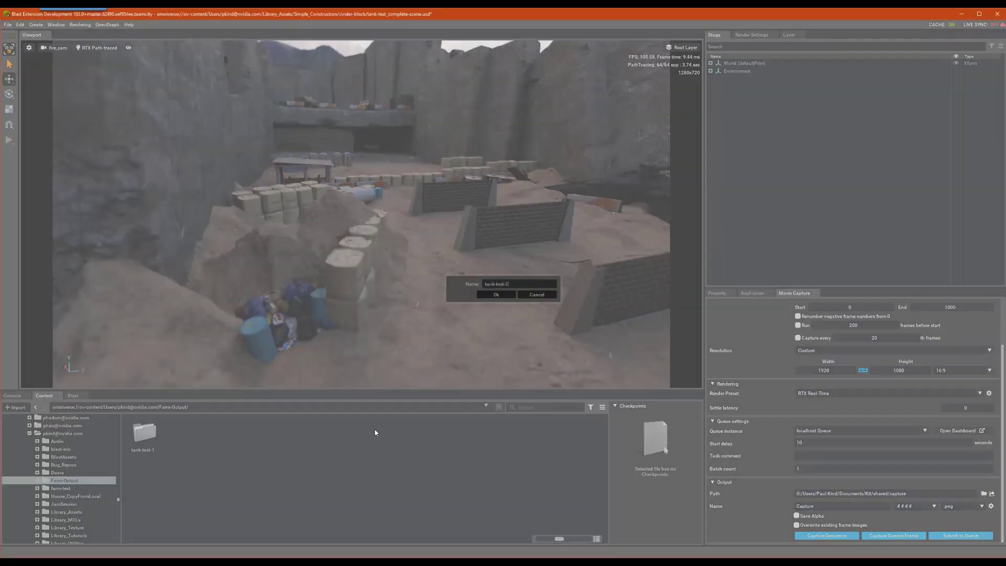
key(Return)
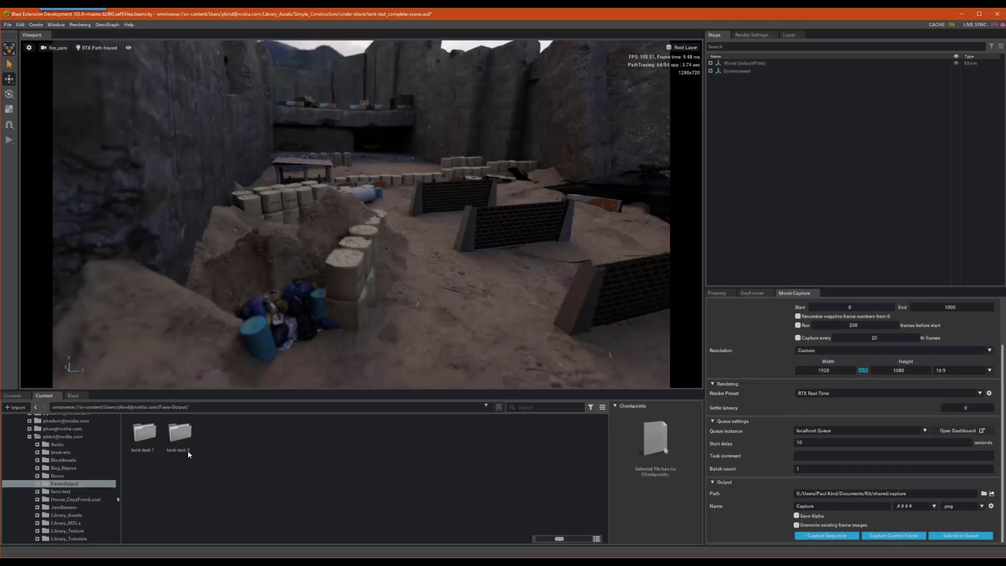
Step: Copy the tank-test-2 folder path and paste it as the Movie Capture Output Path
double_click(185, 440)
right_click(199, 447)
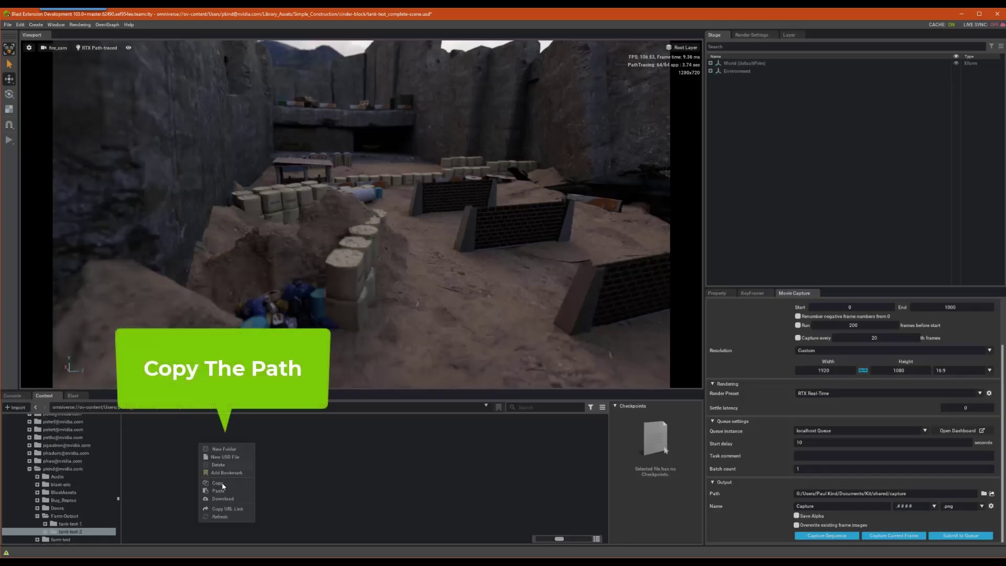
click(224, 512)
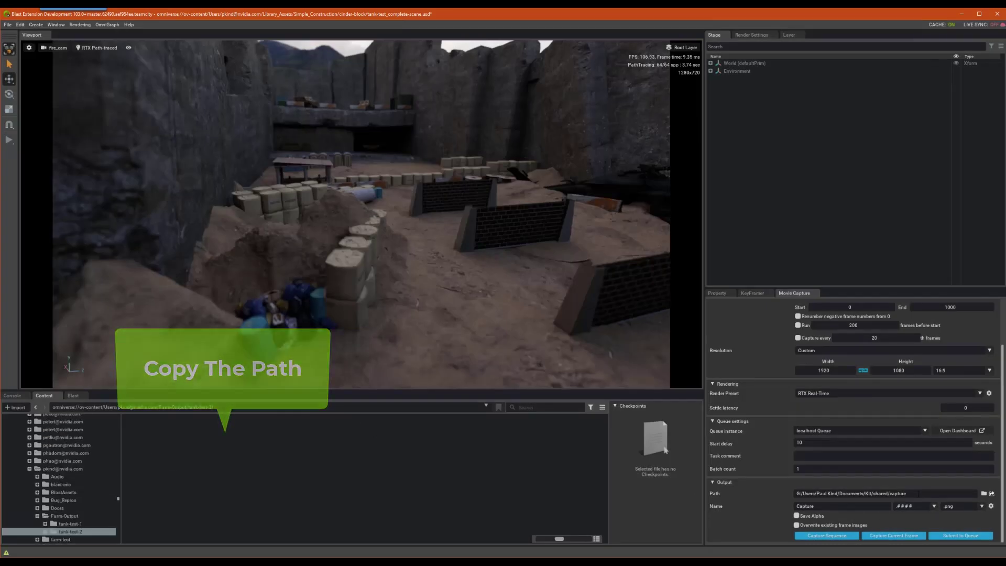
click(851, 493)
key(ctrl+v)
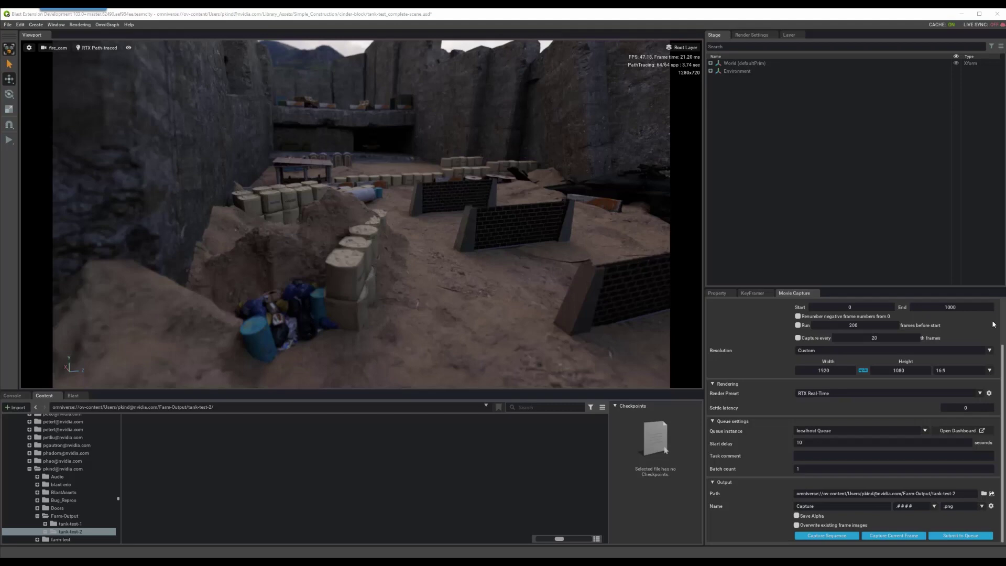
Step: Submit the capture job to the farm queue, then refresh Farm Management to see its progress
click(967, 535)
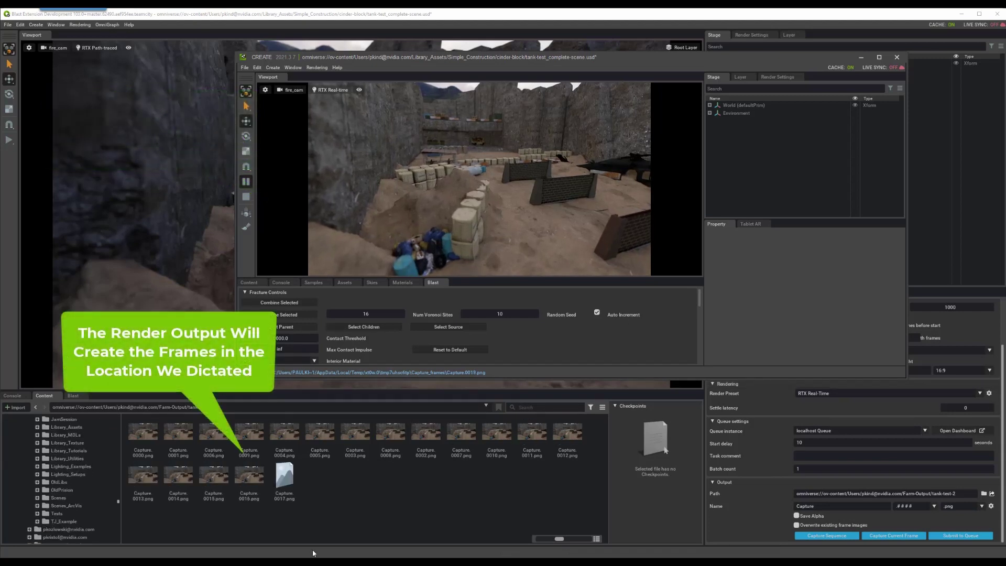
mouse_move(557, 562)
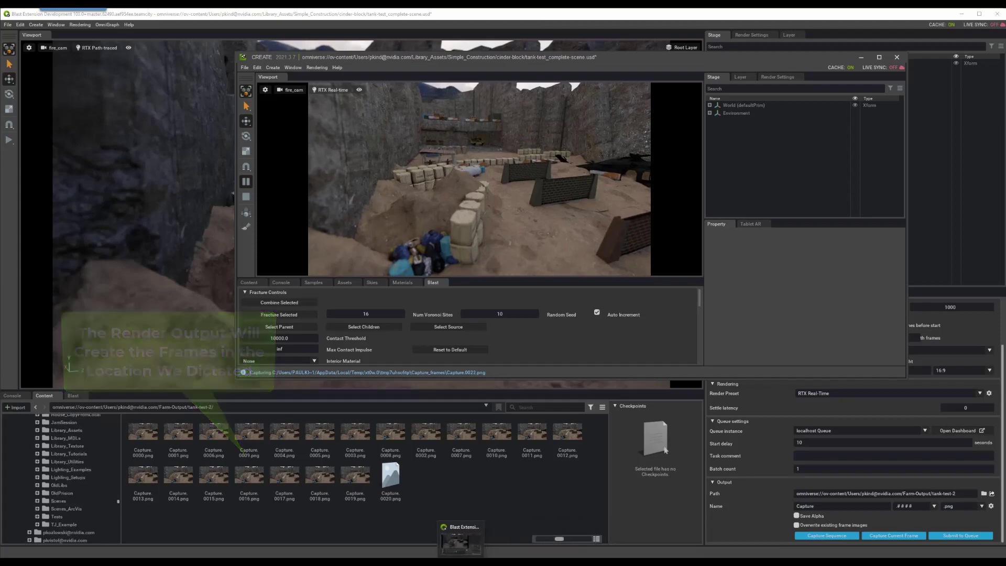
click(584, 530)
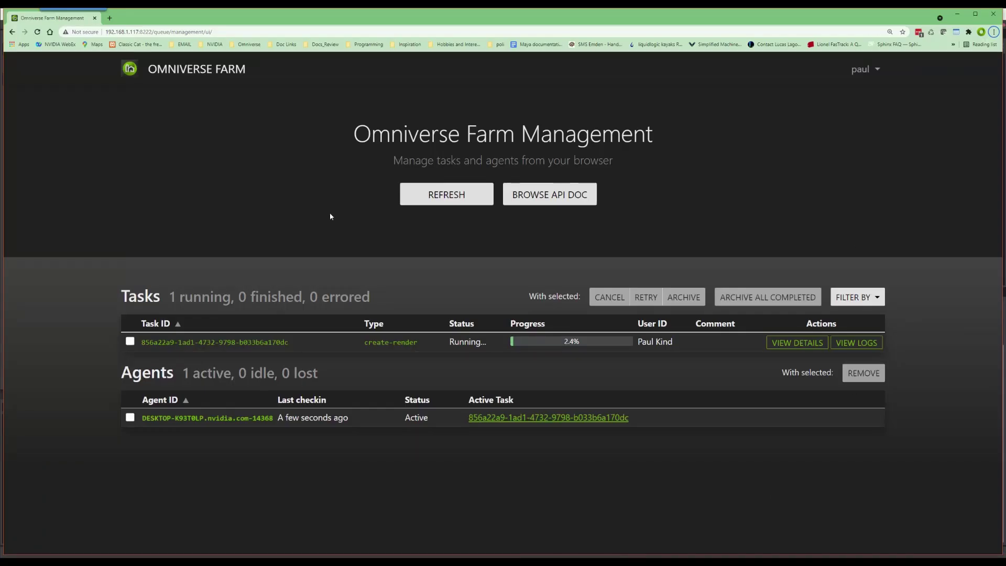
click(447, 194)
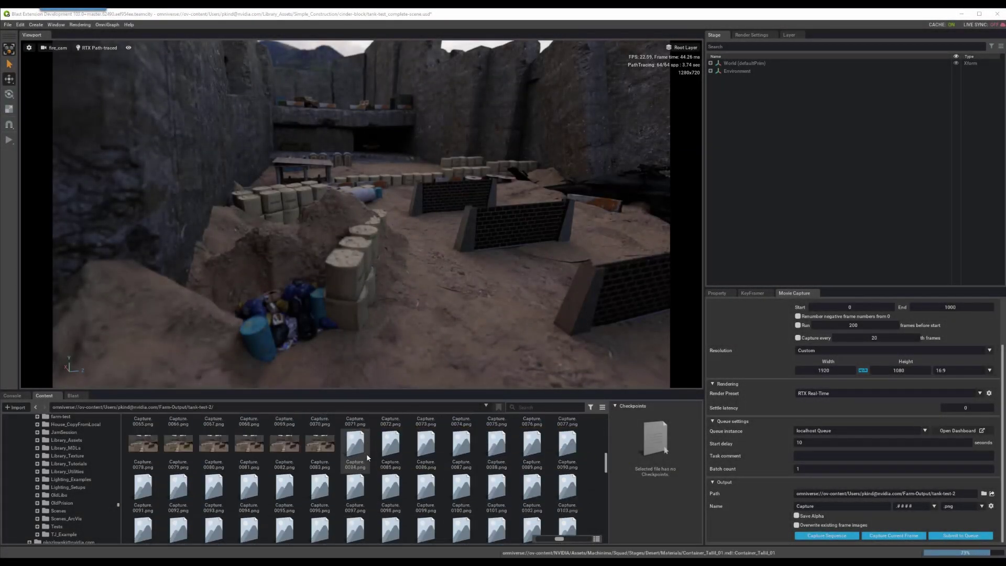
Step: Download the tank-test-2 folder of rendered frames from Farm-Output in the Content browser
click(181, 407)
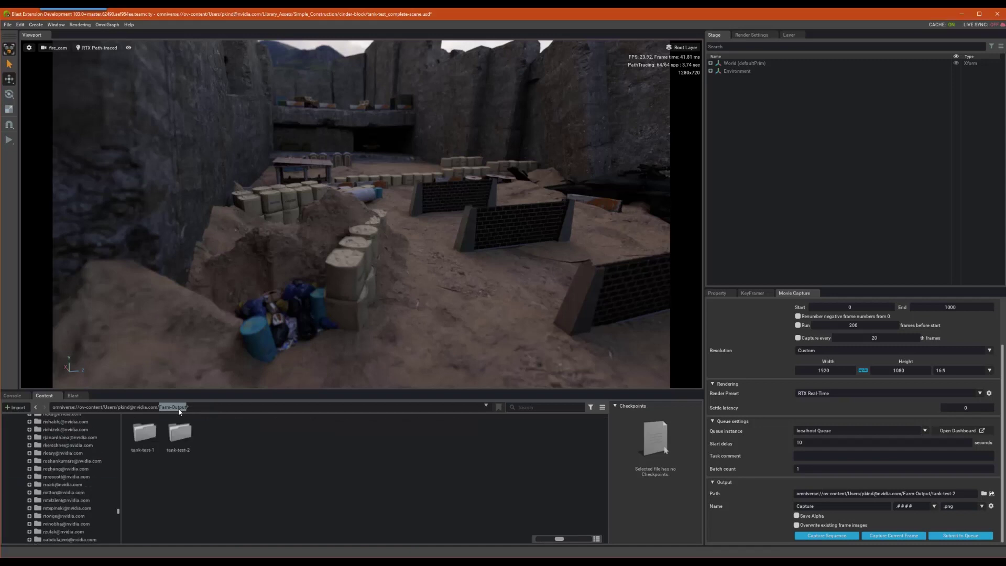
right_click(179, 442)
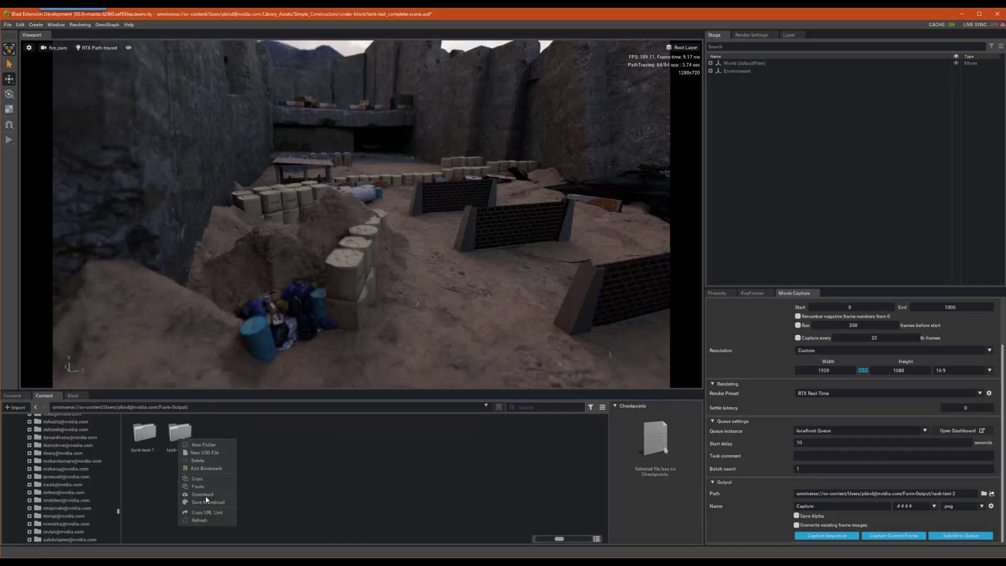
click(313, 497)
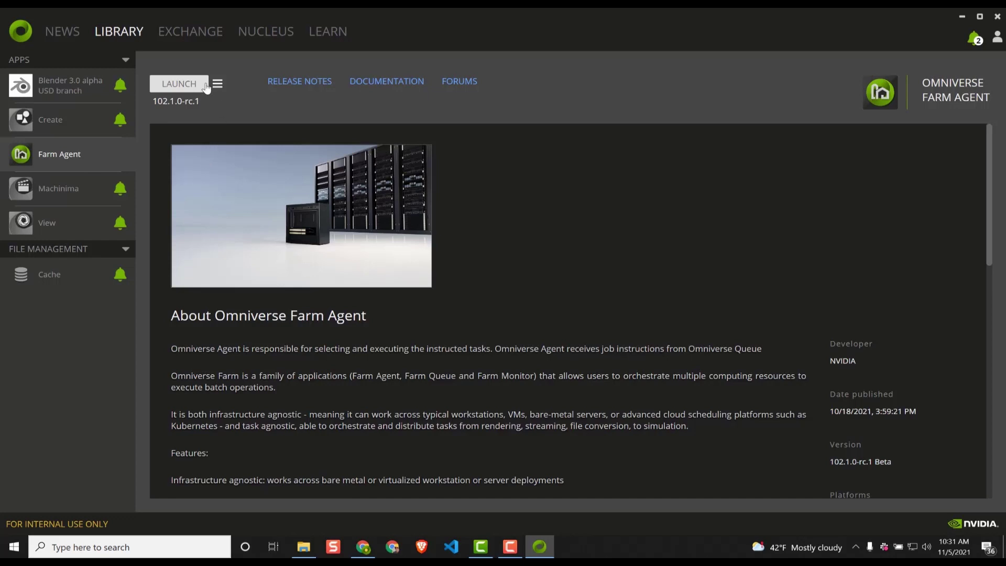
click(184, 83)
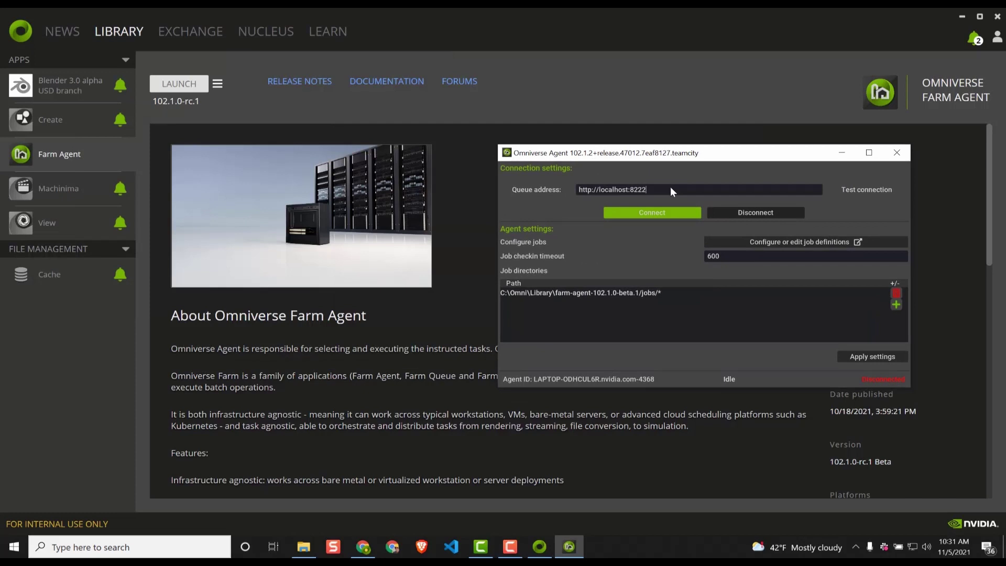
key(BackSpace)
key(BackSpace)
key(BackSpace)
key(BackSpace)
key(BackSpace)
key(BackSpace)
key(BackSpace)
key(BackSpace)
key(BackSpace)
key(BackSpace)
key(BackSpace)
key(BackSpace)
key(BackSpace)
key(BackSpace)
text(192.168.1)
click(630, 219)
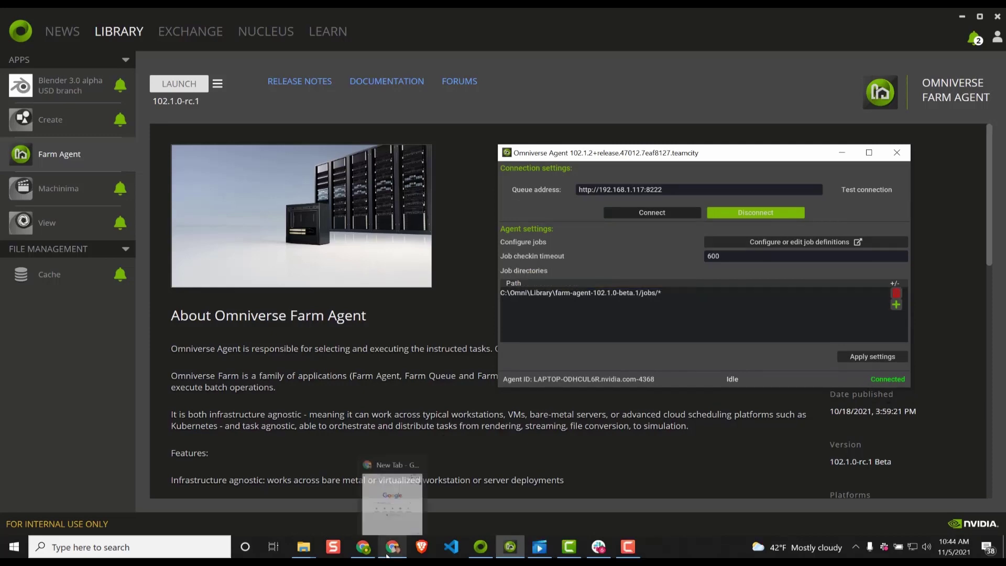
click(393, 504)
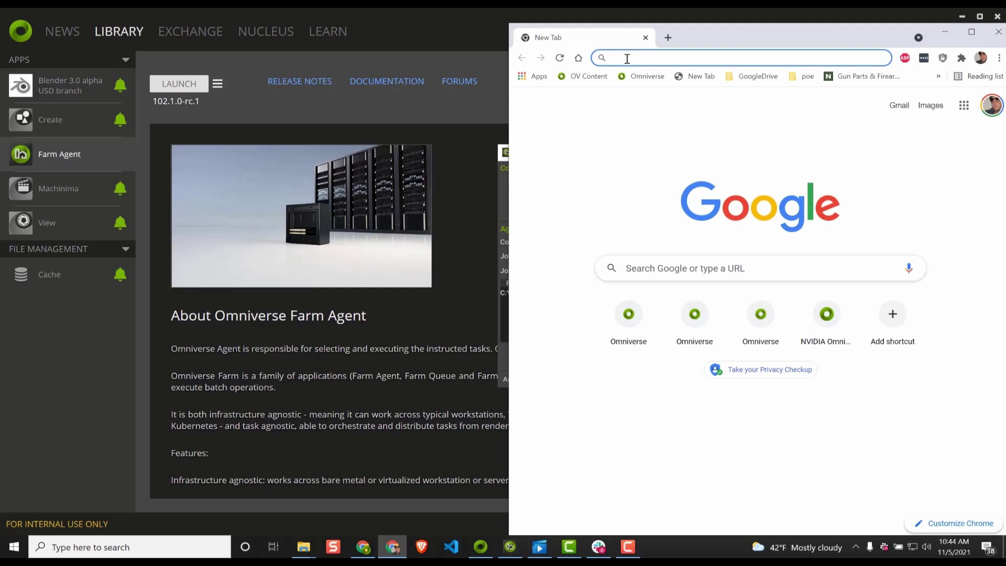
key(ctrl+v)
key(Return)
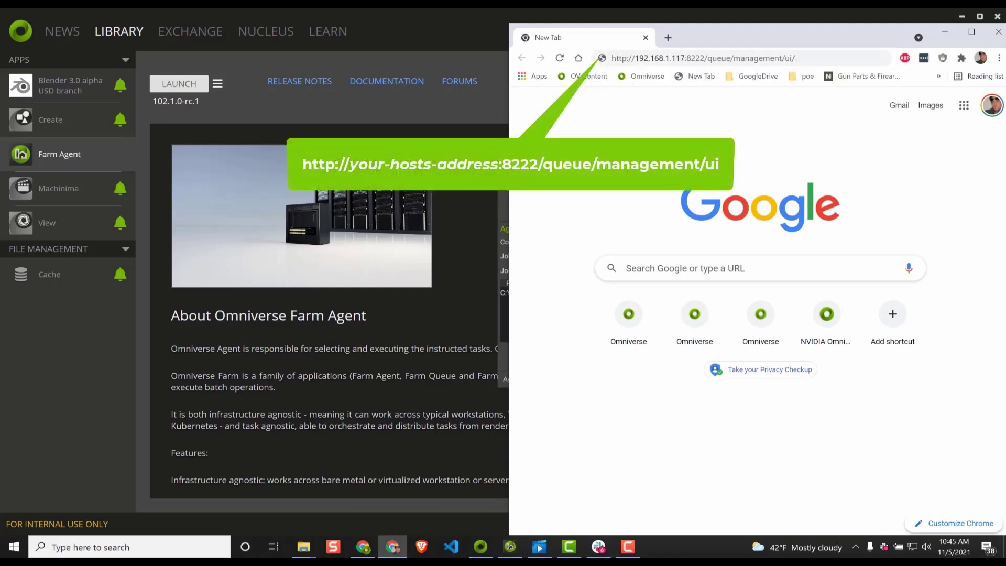
click(806, 58)
key(Return)
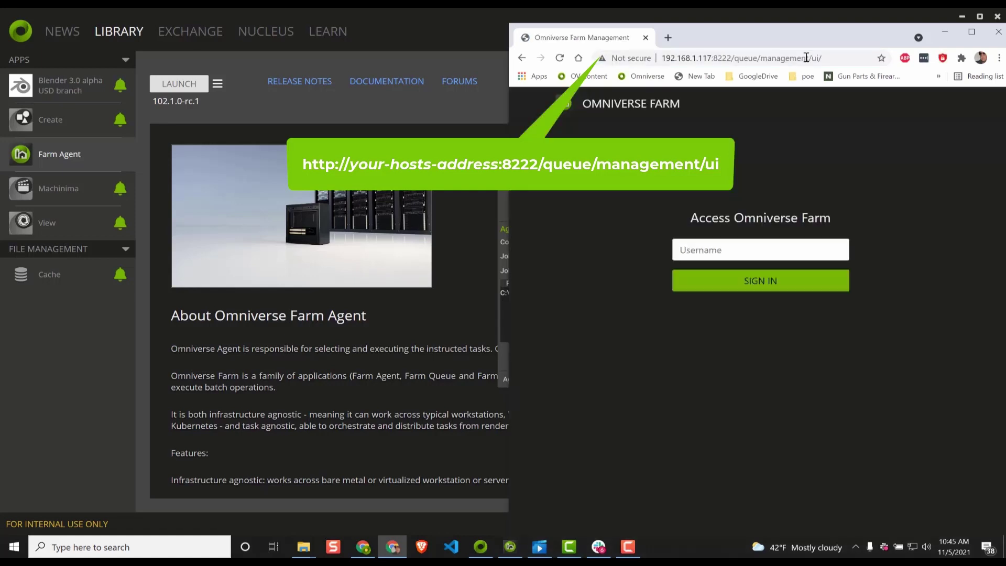
Step: Sign in to Farm Management with a username and maximize the browser window
click(705, 249)
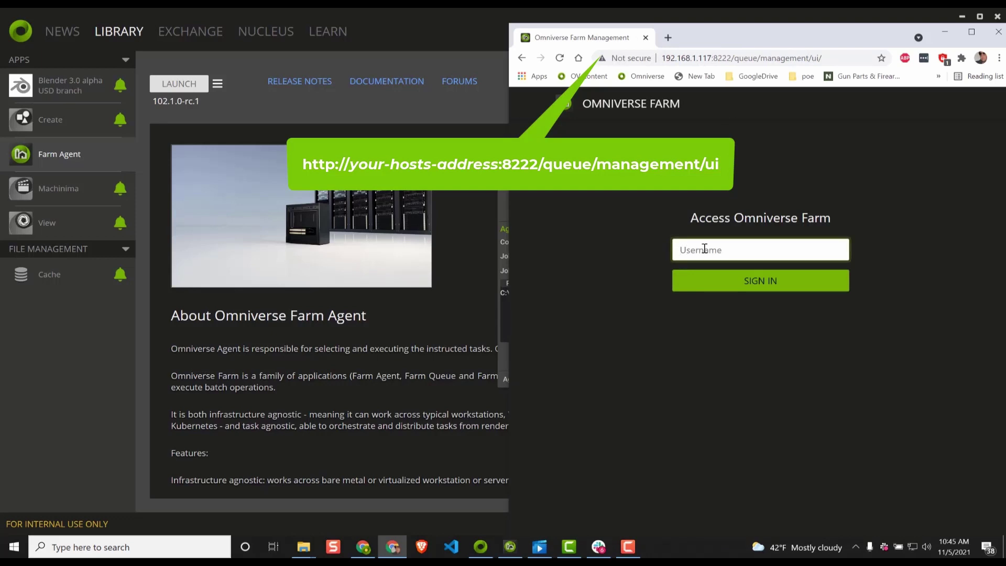
text(paul)
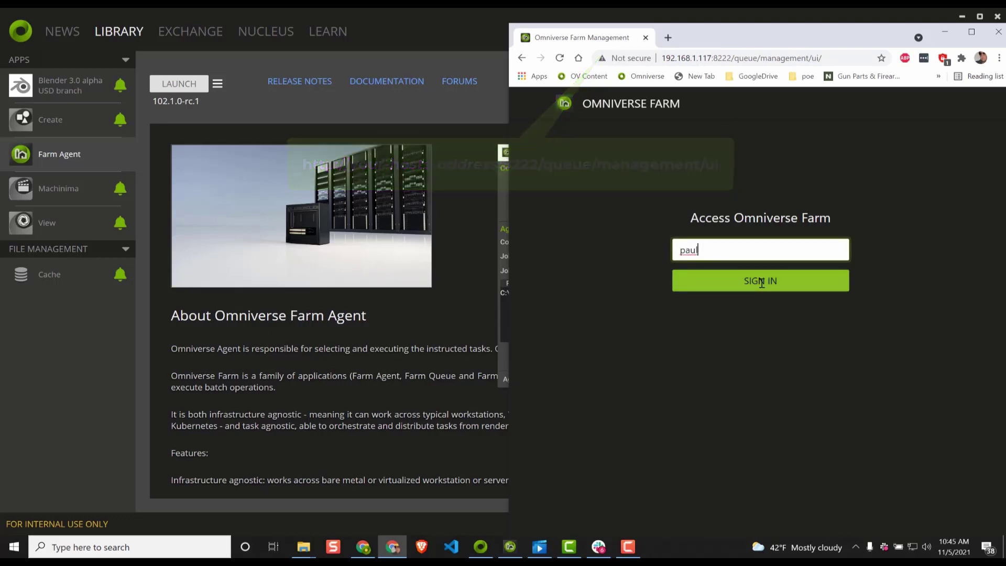
click(759, 282)
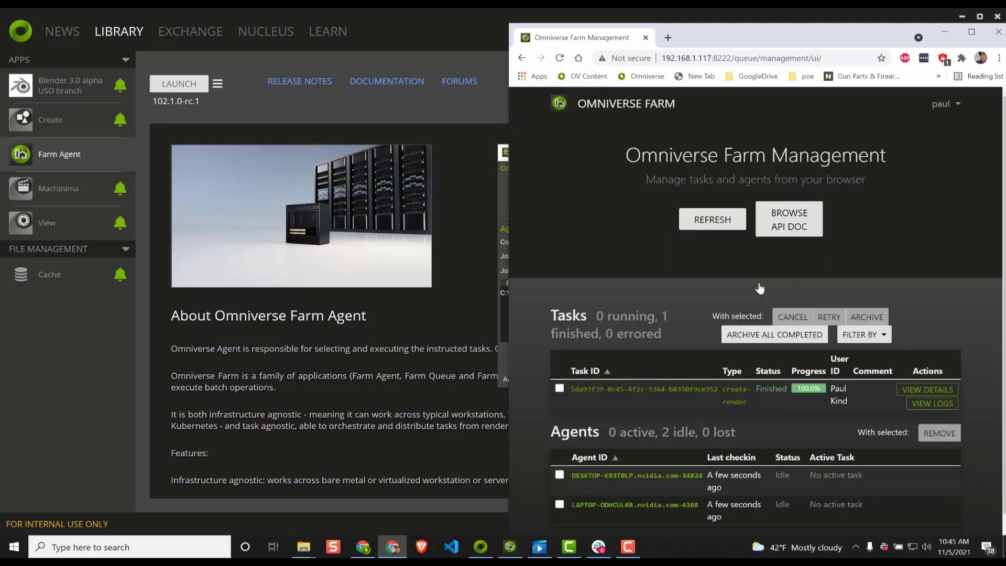
click(971, 32)
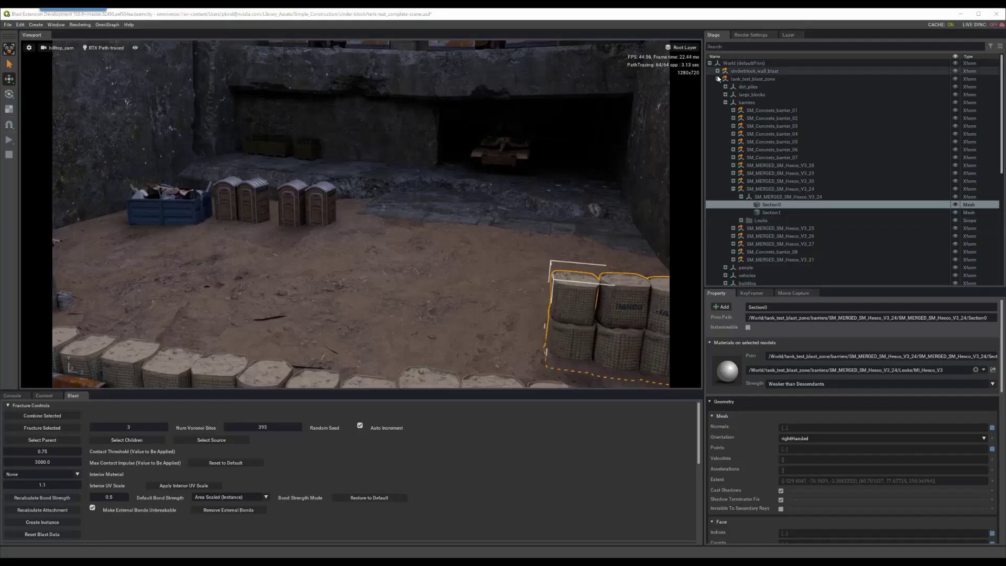
Step: Pick hilltop_cam as the capture camera and set the Movie Capture batch count to 2
click(718, 78)
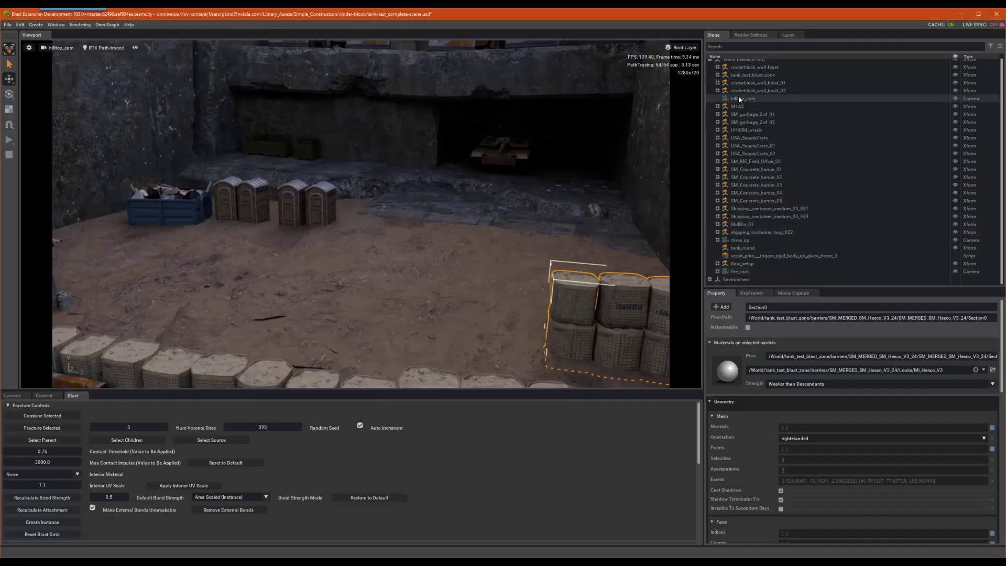
click(739, 98)
click(793, 292)
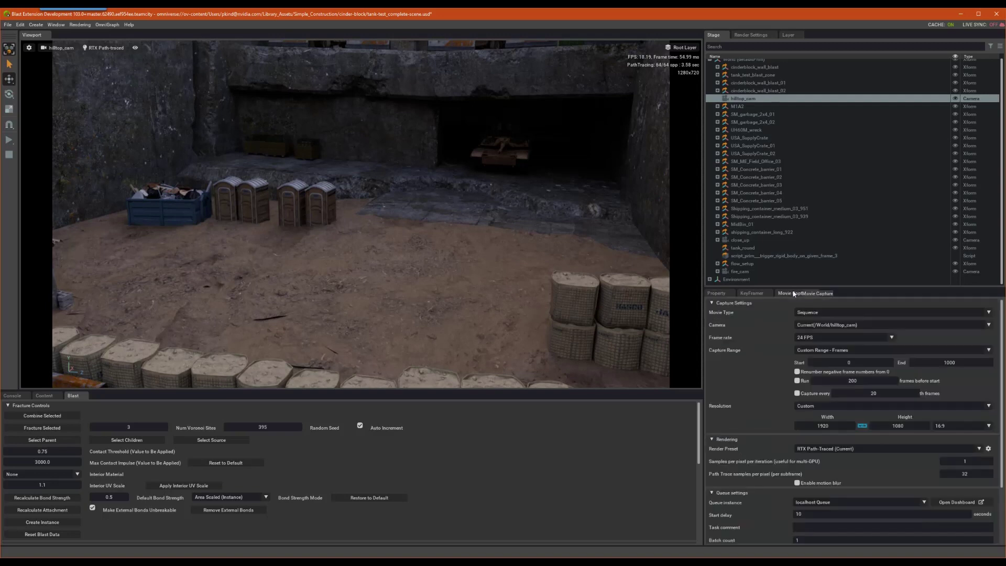
scroll(758, 330, down, 3)
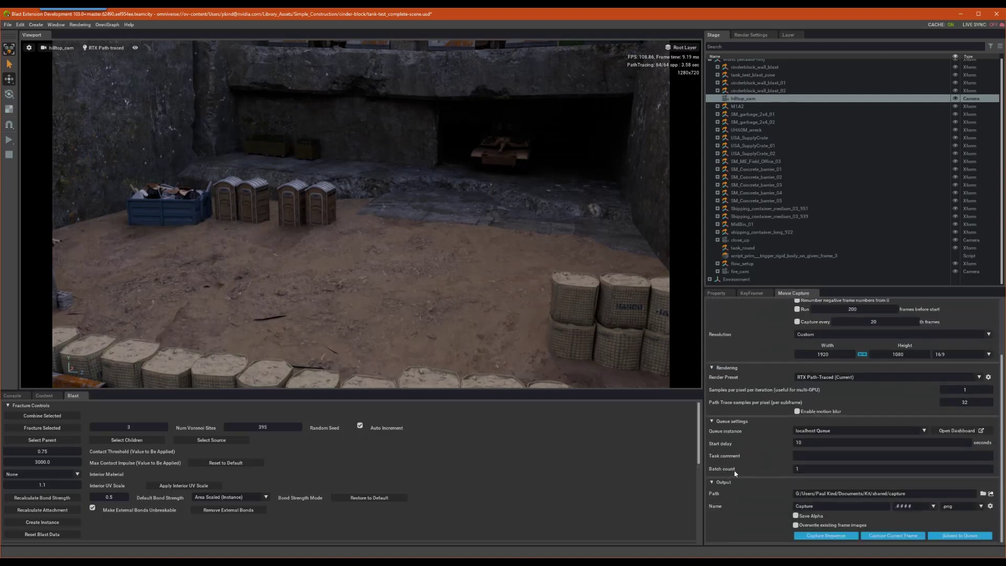
click(804, 469)
text(2)
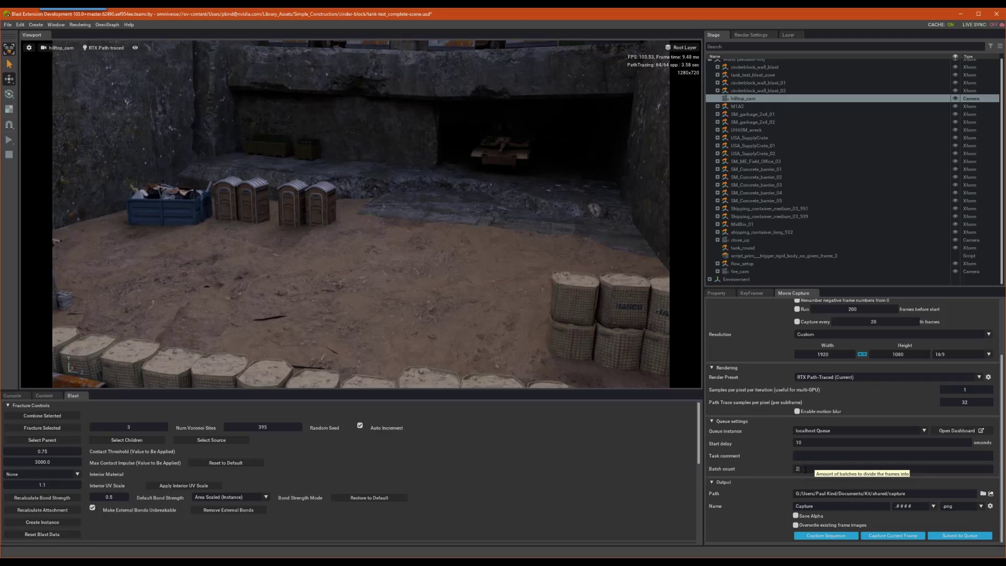
Step: Create a tank-test-4 output folder in Farm-Output and submit the capture to the queue
click(44, 395)
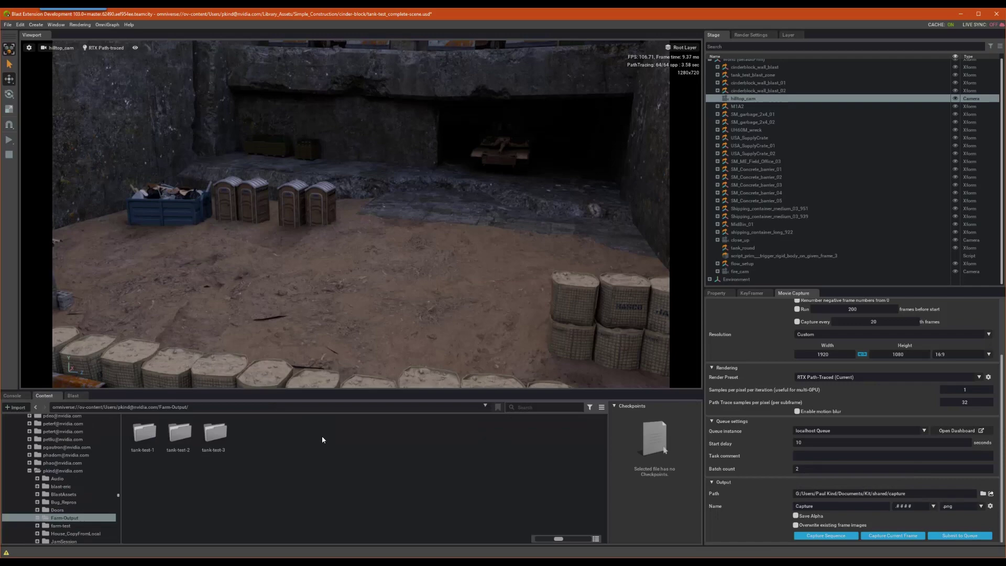
right_click(322, 435)
click(334, 448)
key(Return)
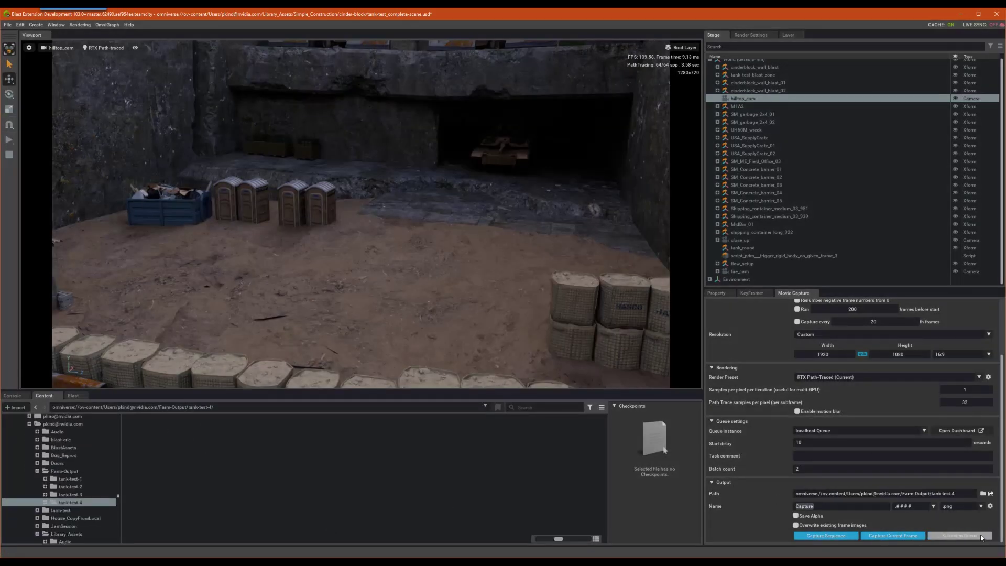
click(960, 536)
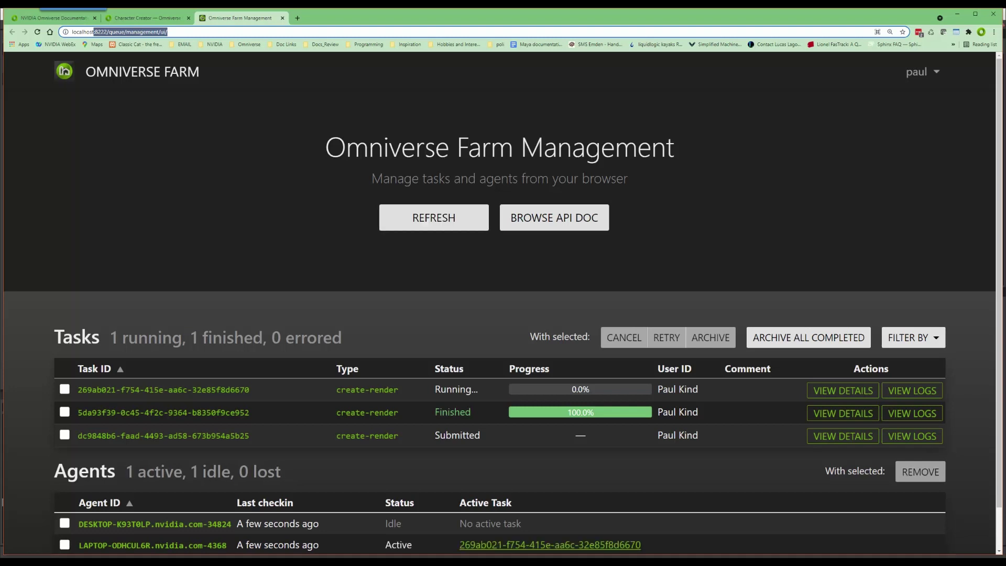
Step: Check both agents' batch tasks, view Capture frames landing in tank-test-4, then return to the dashboard
scroll(486, 329, down, 2)
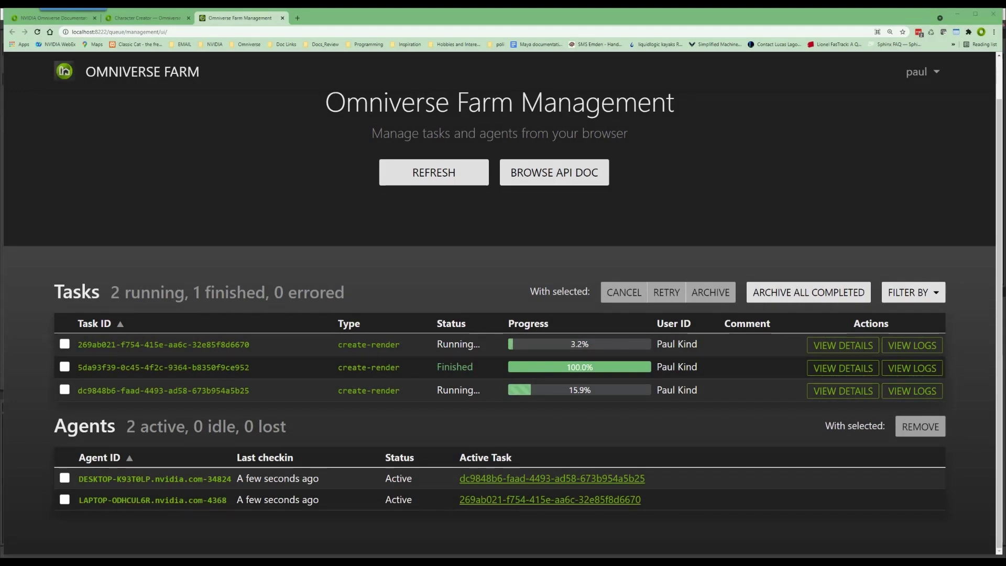
click(479, 543)
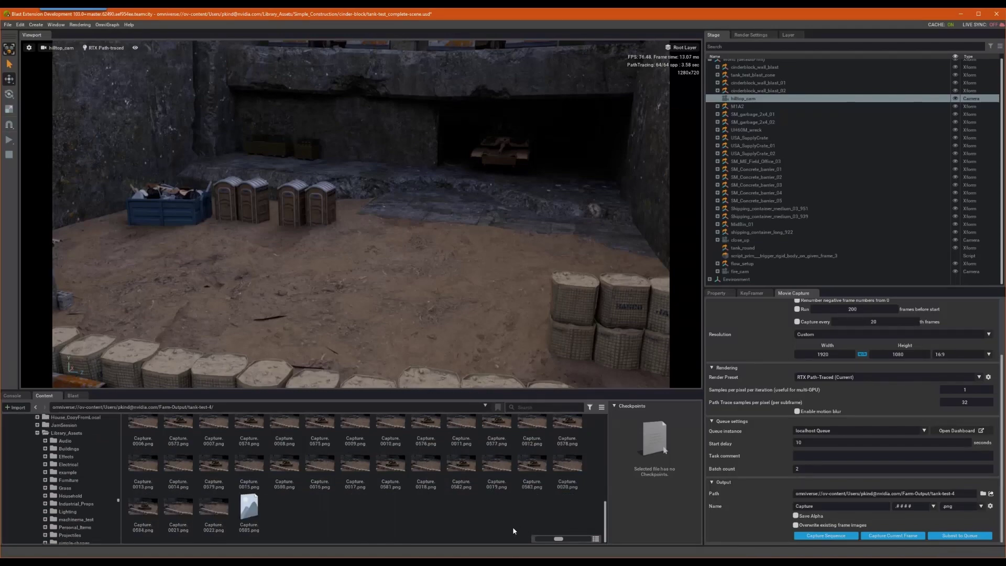
key(alt+Tab)
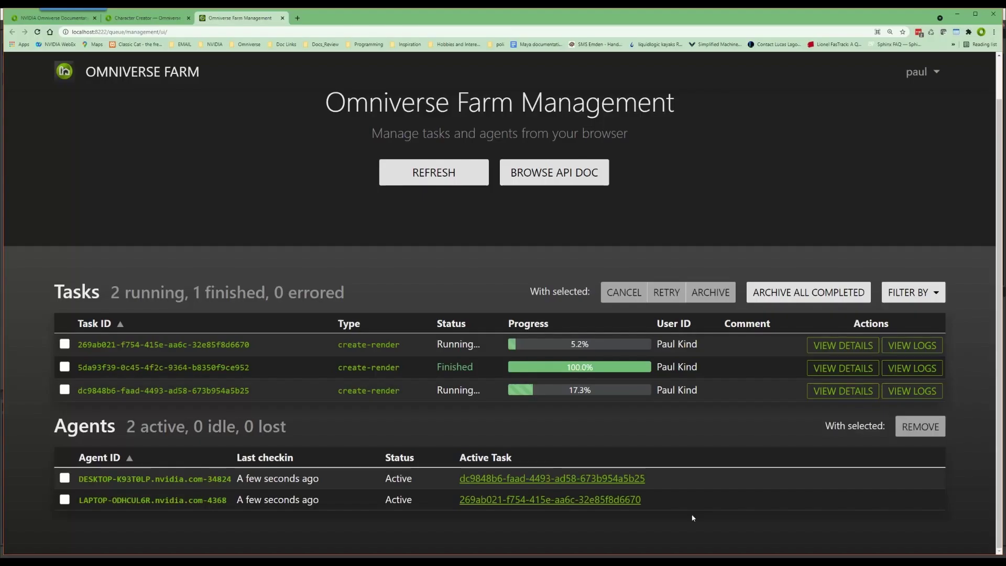